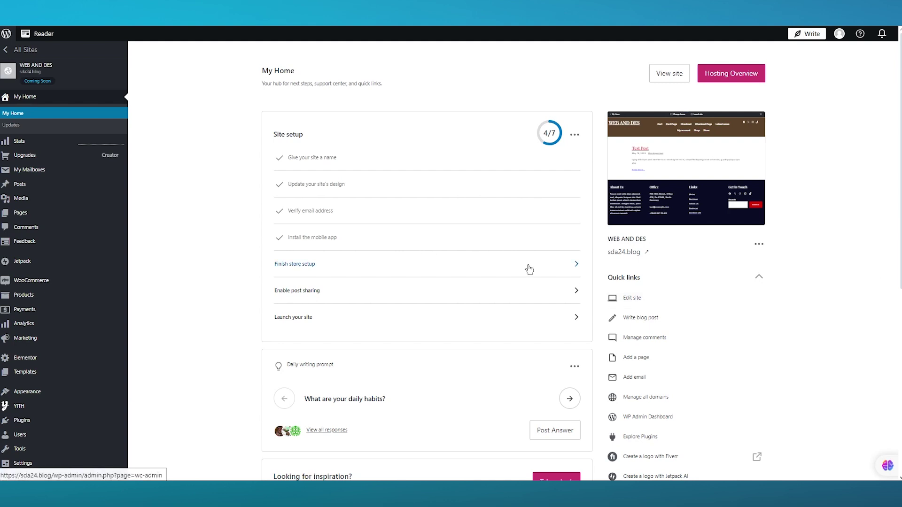
pyautogui.scroll(-1, 528, 268)
pyautogui.scroll(-1, 528, 268)
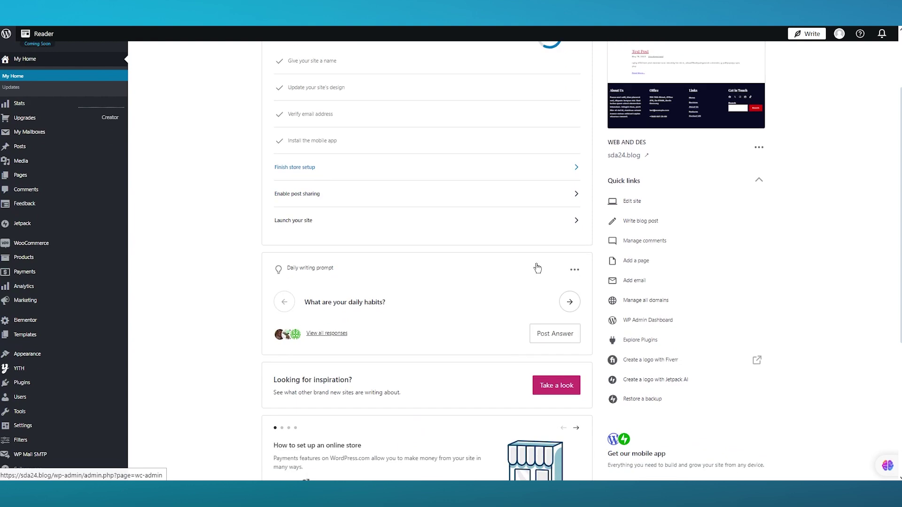
pyautogui.scroll(2, 545, 263)
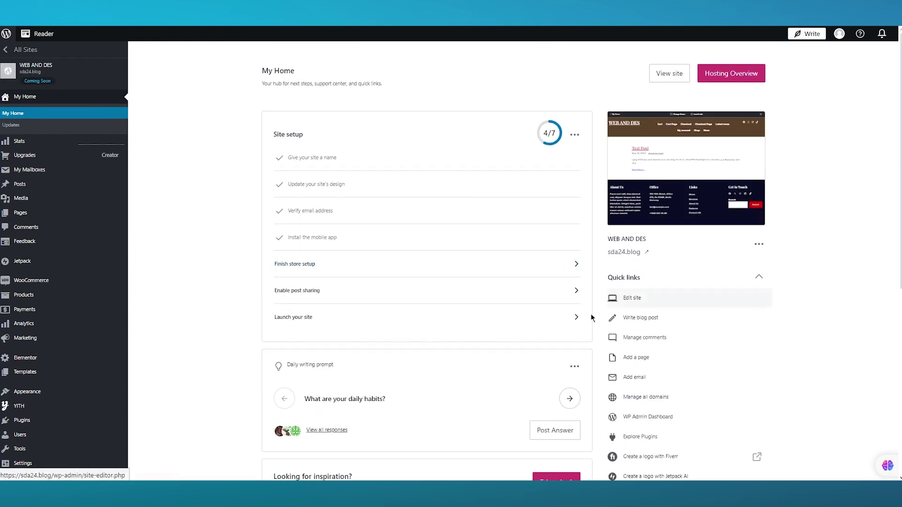
pyautogui.scroll(-1, 536, 327)
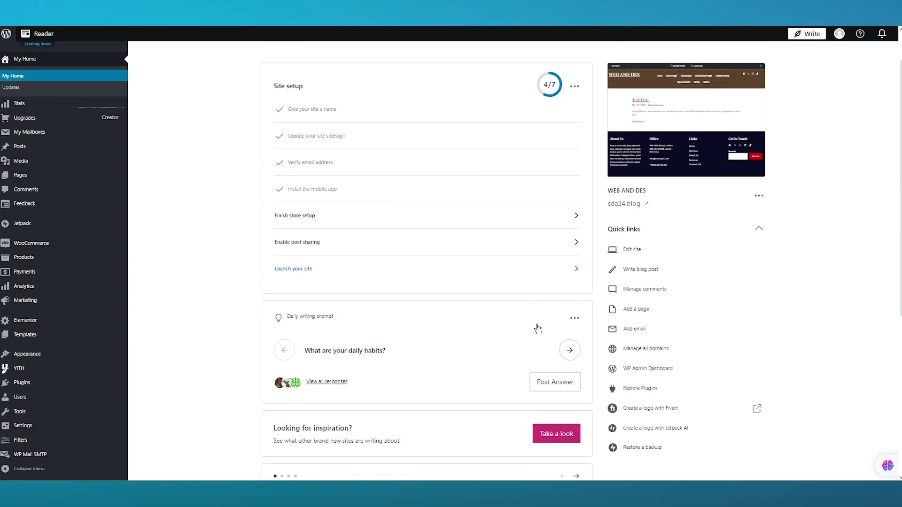
pyautogui.scroll(-1, 538, 329)
pyautogui.scroll(2, 537, 329)
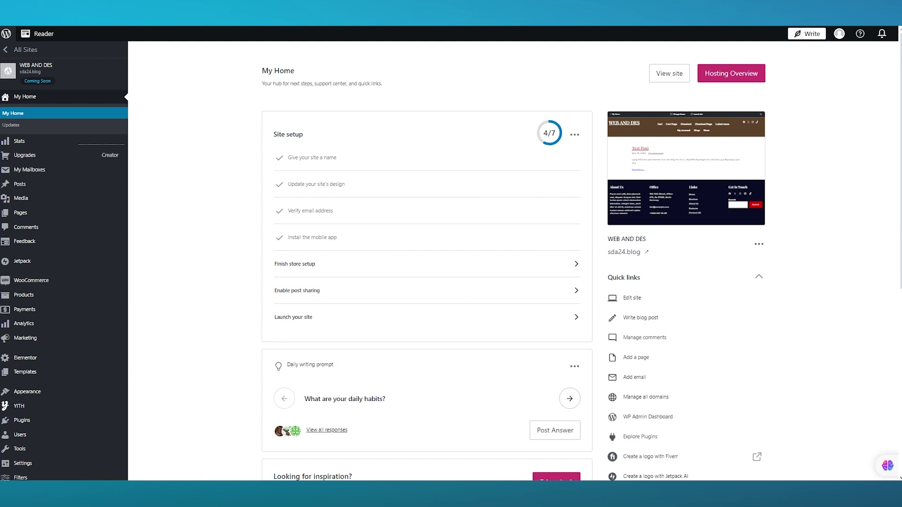
pyautogui.scroll(-7, 548, 343)
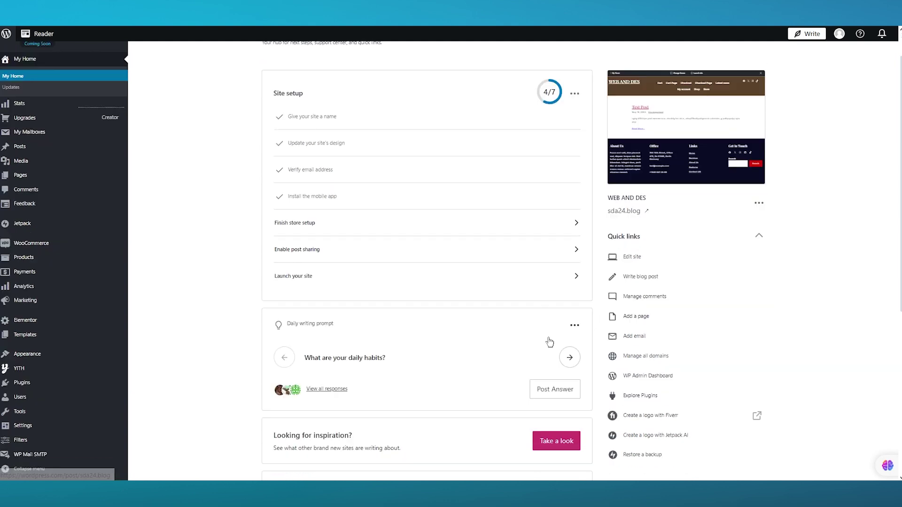
pyautogui.scroll(2, 216, 246)
pyautogui.scroll(7, 250, 244)
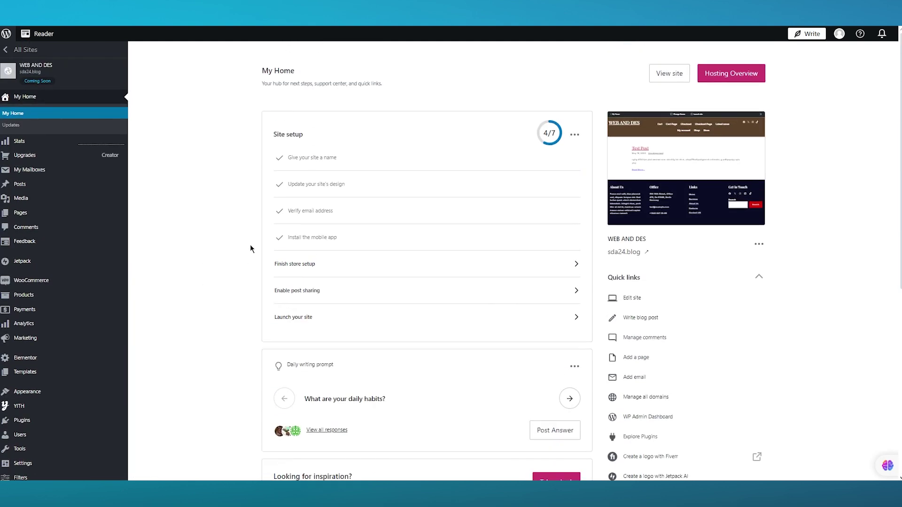
pyautogui.scroll(-7, 250, 244)
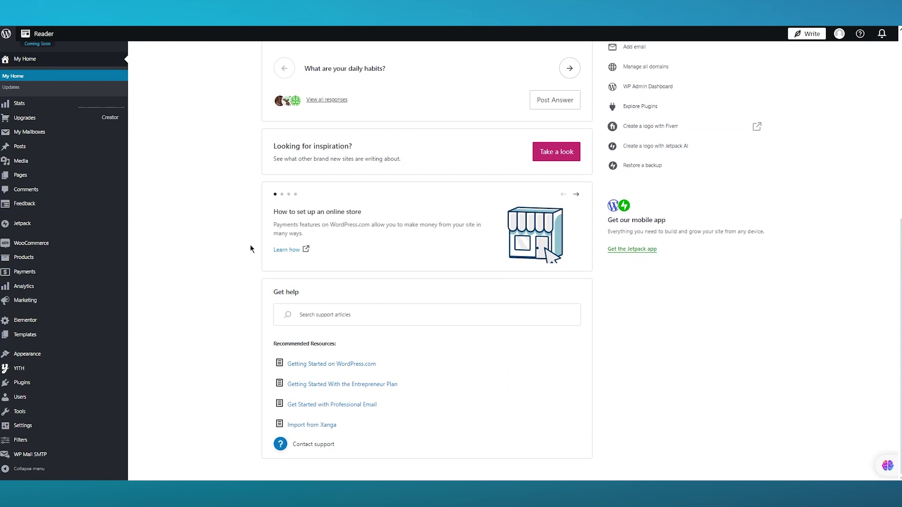
pyautogui.scroll(7, 250, 248)
# Open YITH's Order & Shipment Tracking settings and review the default carrier and the text to show in the Order Details page.
pyautogui.moveTo(62, 406)
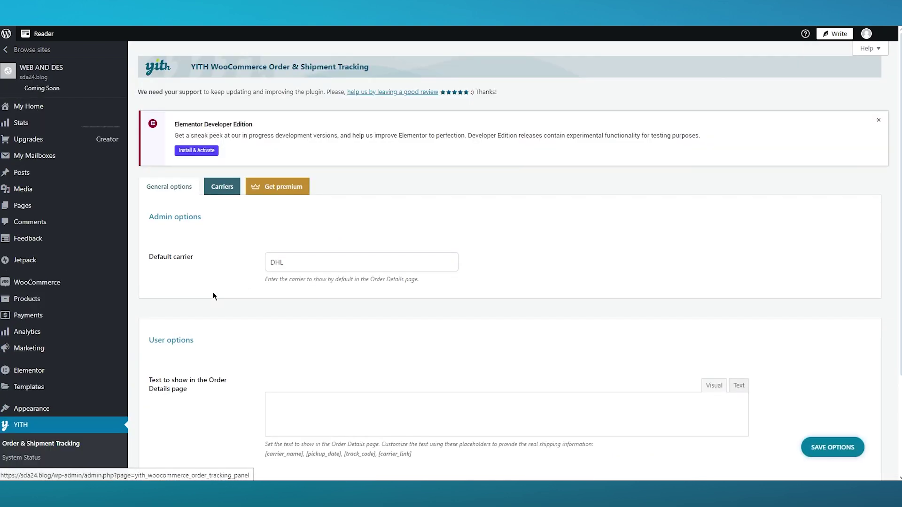
pyautogui.scroll(-5, 280, 272)
pyautogui.scroll(5, 280, 271)
pyautogui.scroll(-2, 280, 271)
pyautogui.scroll(2, 336, 270)
pyautogui.scroll(-4, 349, 289)
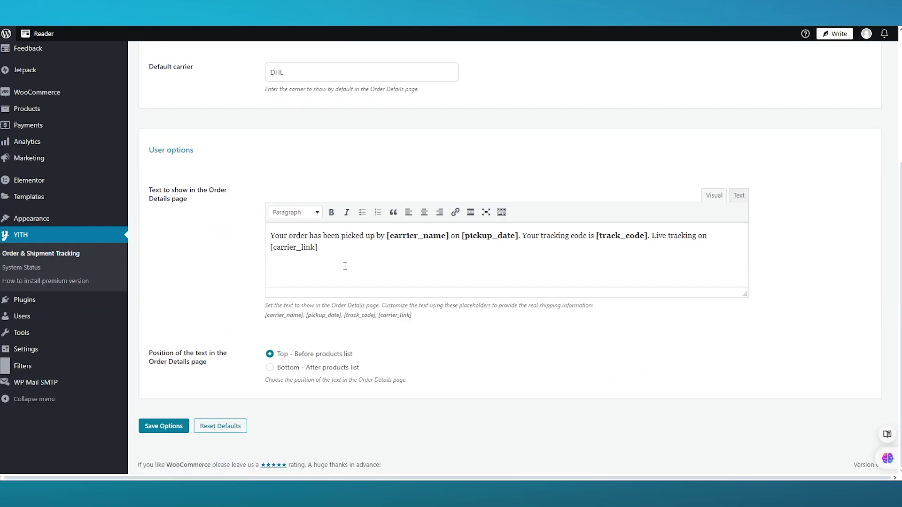
pyautogui.moveTo(341, 266); pyautogui.dragTo(244, 235)
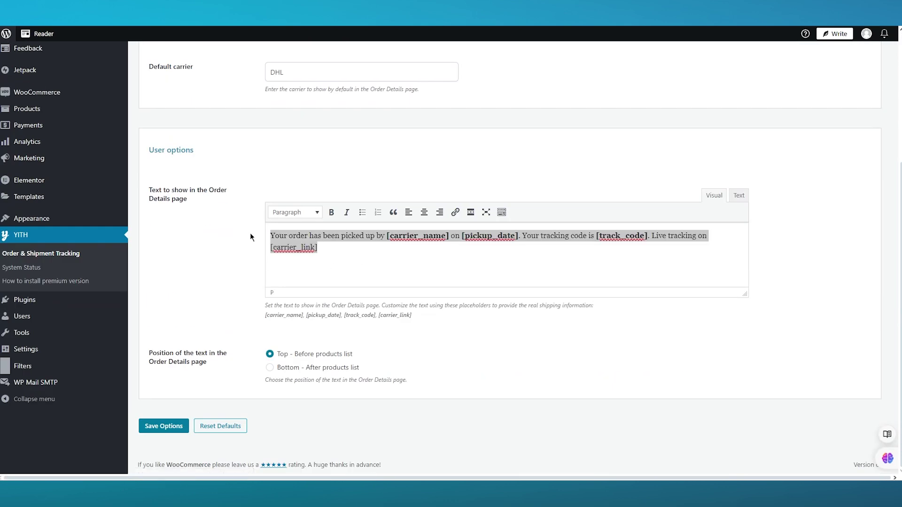
pyautogui.click(332, 255)
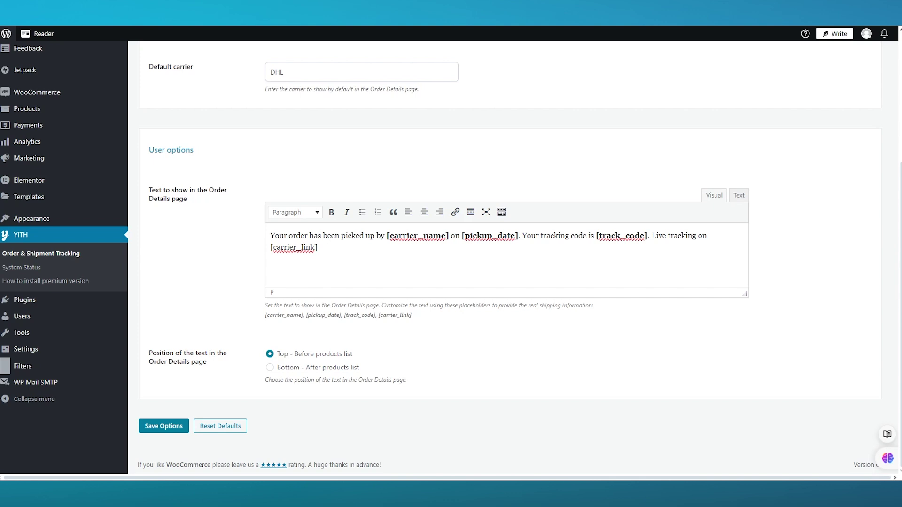
pyautogui.scroll(5, 61, 117)
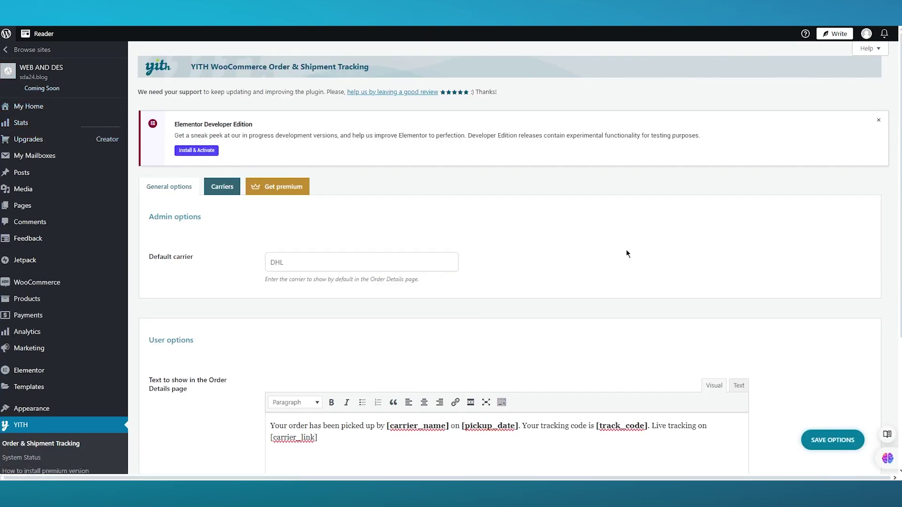
pyautogui.scroll(-4, 286, 268)
# Search the plugins marketplace for "advanced shipment" and open the Advanced Shipment Tracking for WooCommerce plugin by zorem.
pyautogui.moveTo(33, 306)
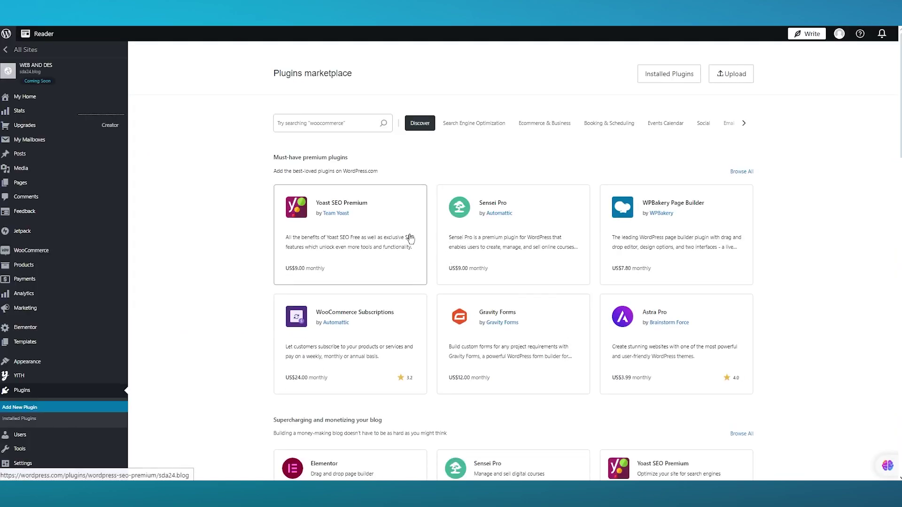
pyautogui.click(304, 117)
pyautogui.write('ad')
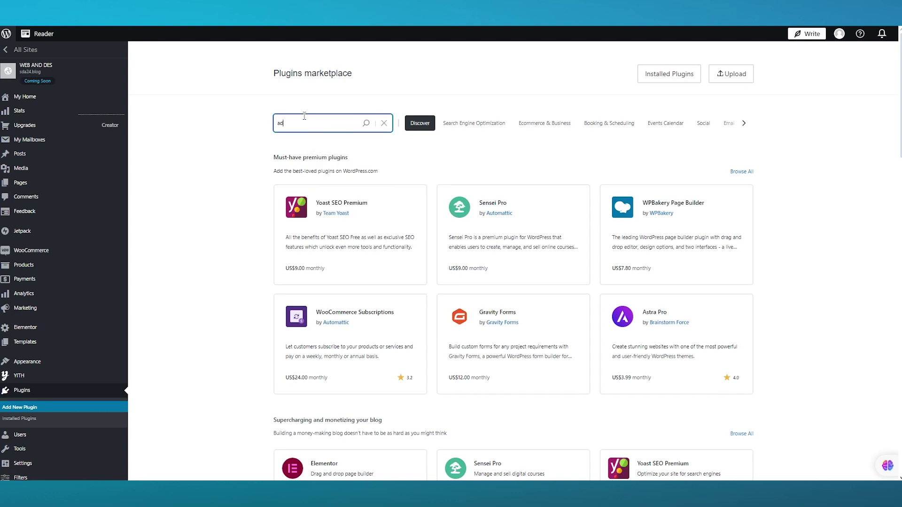
pyautogui.write('vanced shipment')
pyautogui.click(367, 123)
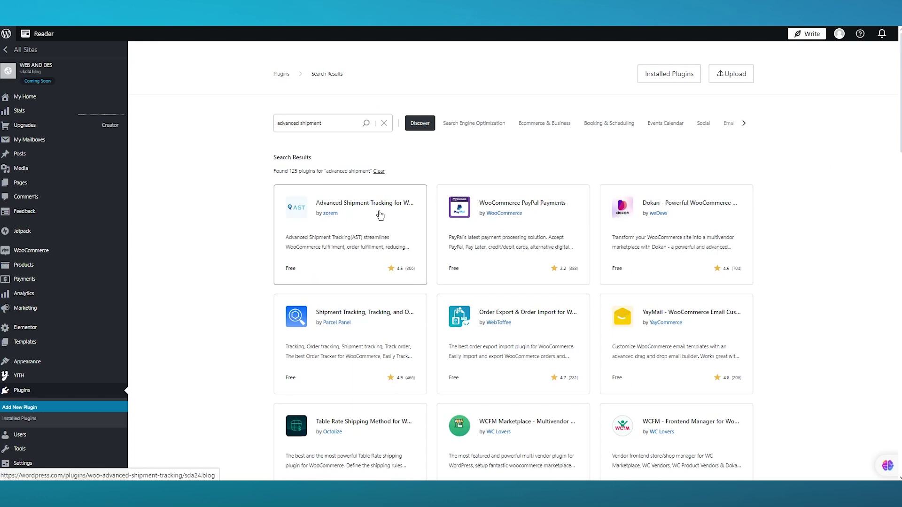
pyautogui.click(380, 215)
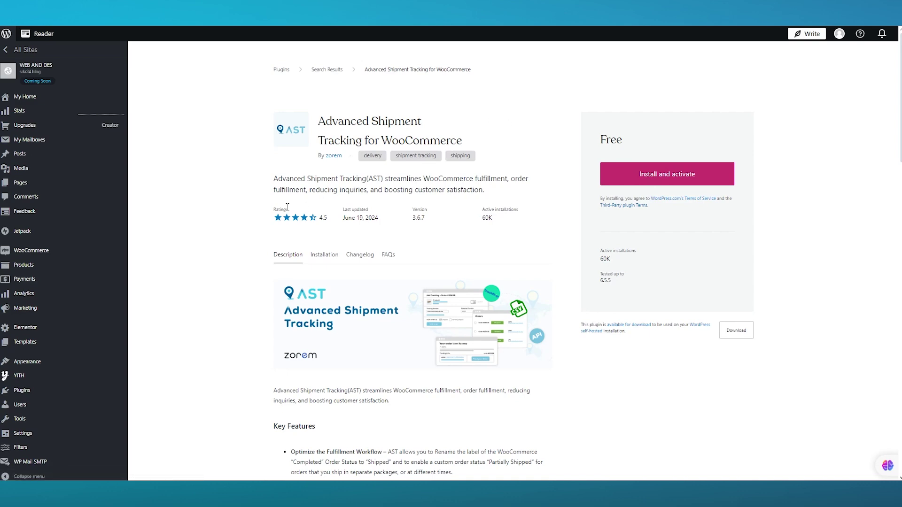
# Review the Advanced Shipment Tracking for WooCommerce description, then install and activate the plugin and return to the plugins marketplace.
pyautogui.scroll(-8, 226, 204)
pyautogui.scroll(-10, 227, 207)
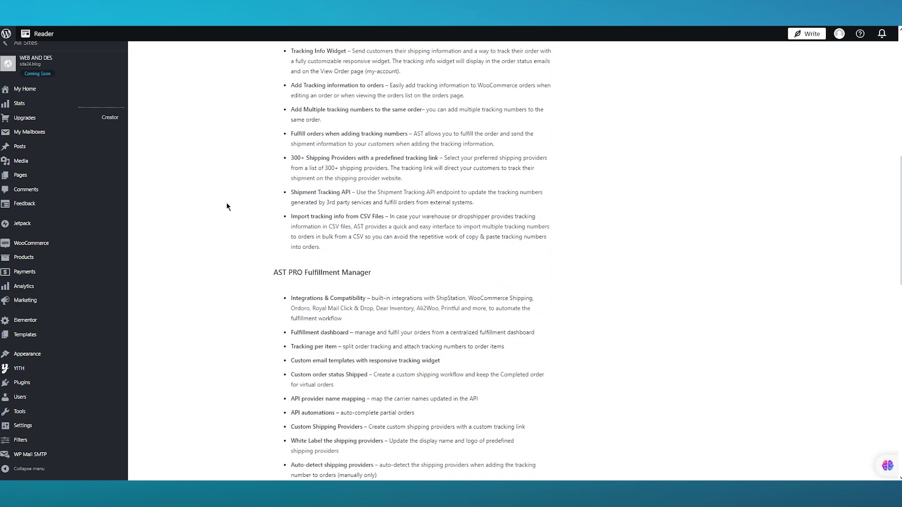
pyautogui.scroll(18, 227, 207)
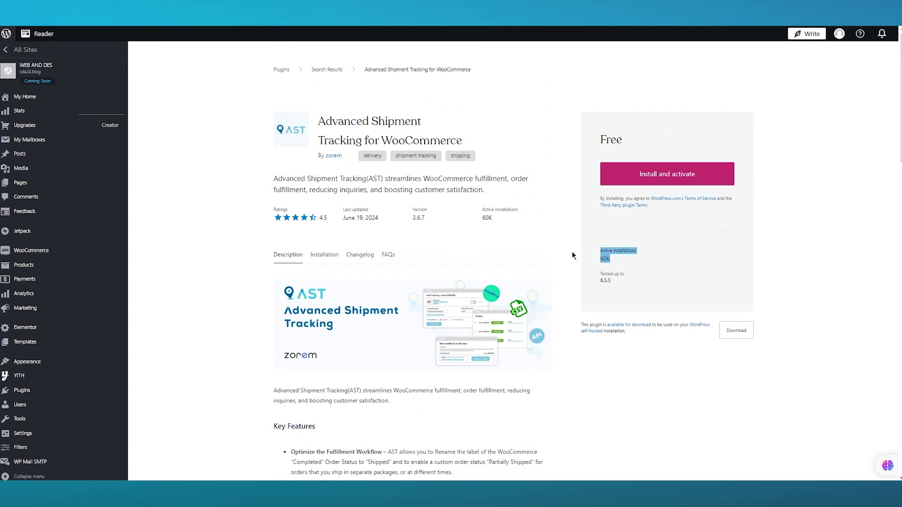
pyautogui.click(565, 239)
pyautogui.click(656, 181)
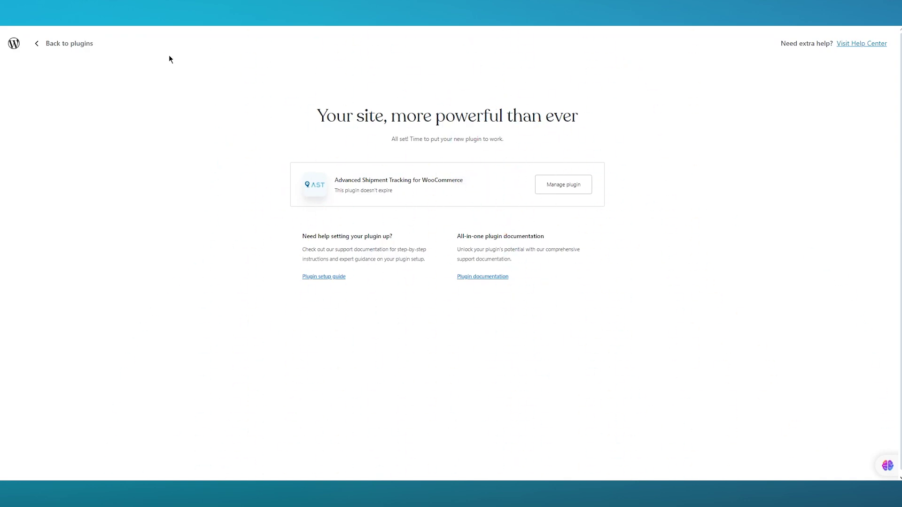
pyautogui.click(52, 44)
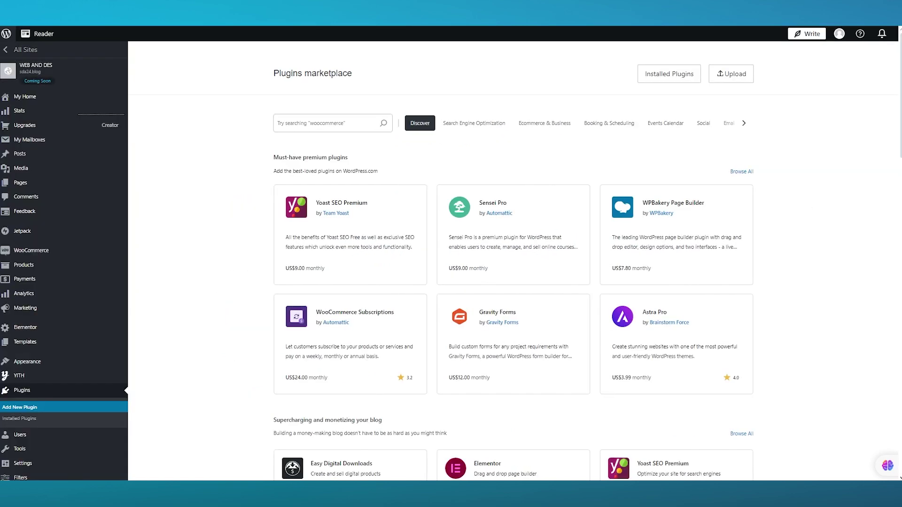
pyautogui.scroll(-3, 76, 318)
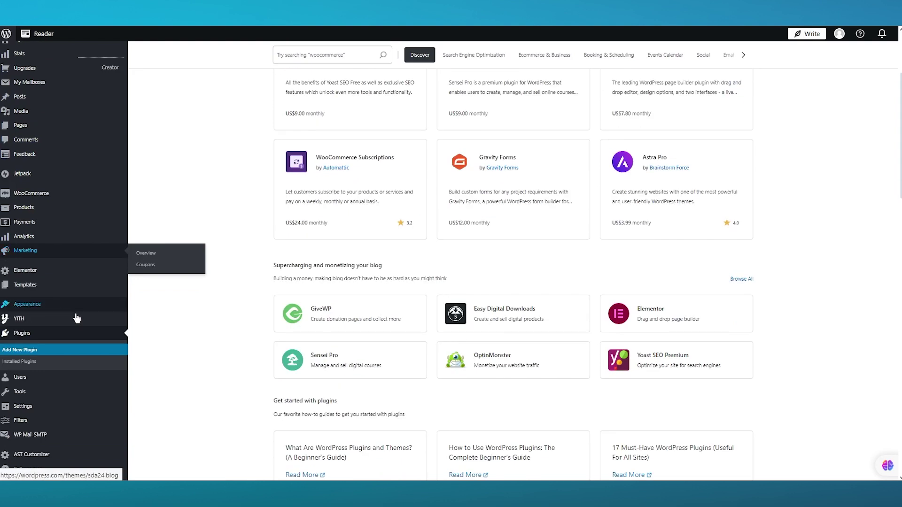
pyautogui.moveTo(75, 436)
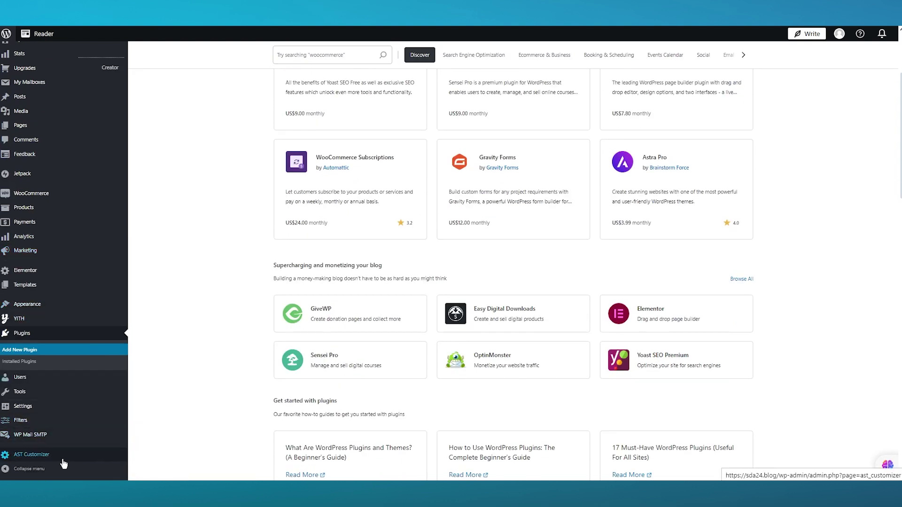
pyautogui.moveTo(85, 310)
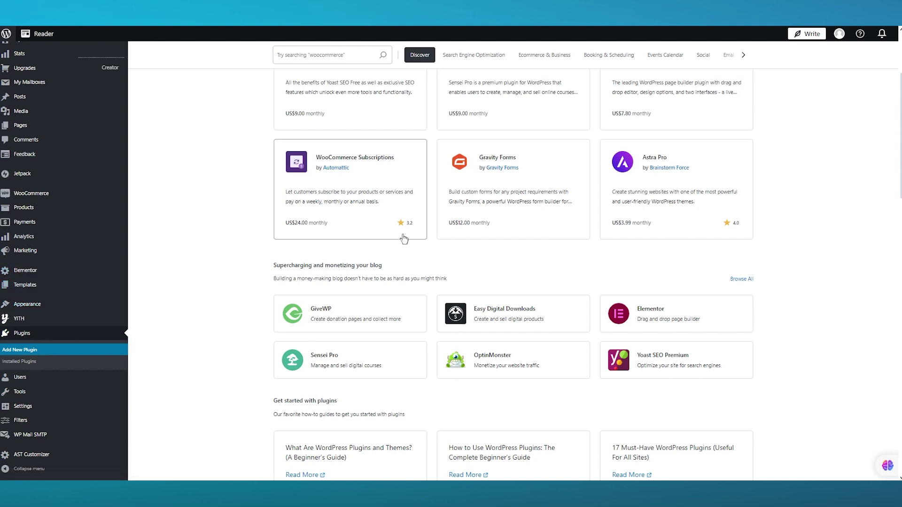
pyautogui.scroll(3, 401, 238)
# Open WooCommerce's Shipment Tracking settings and skip the plugin's data-collection opt-in.
pyautogui.moveTo(91, 256)
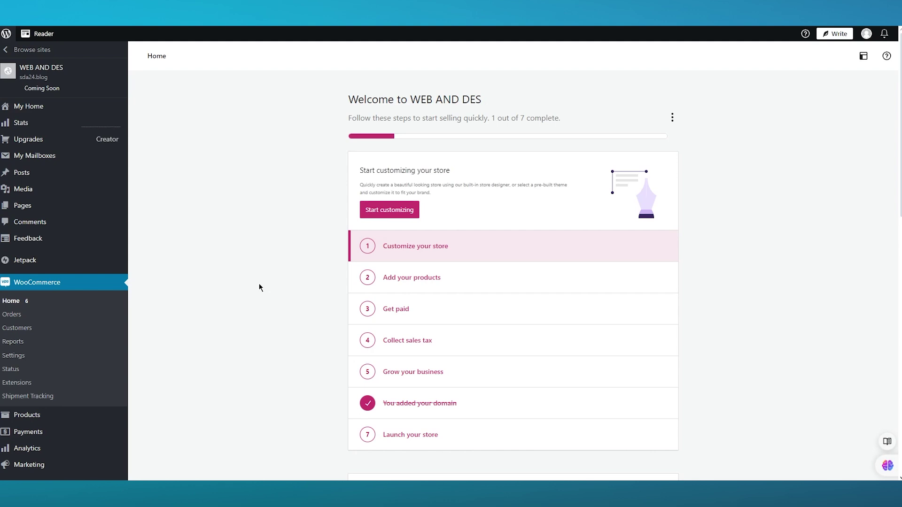
pyautogui.click(47, 398)
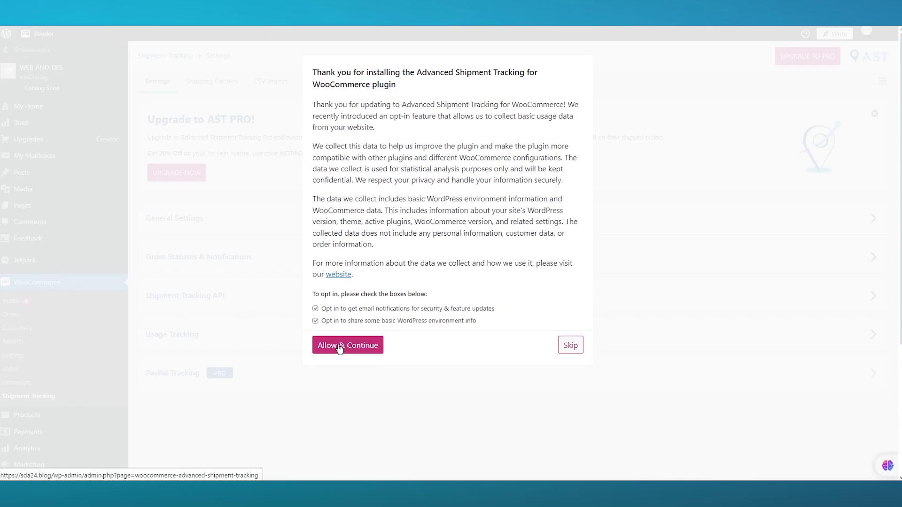
pyautogui.click(571, 346)
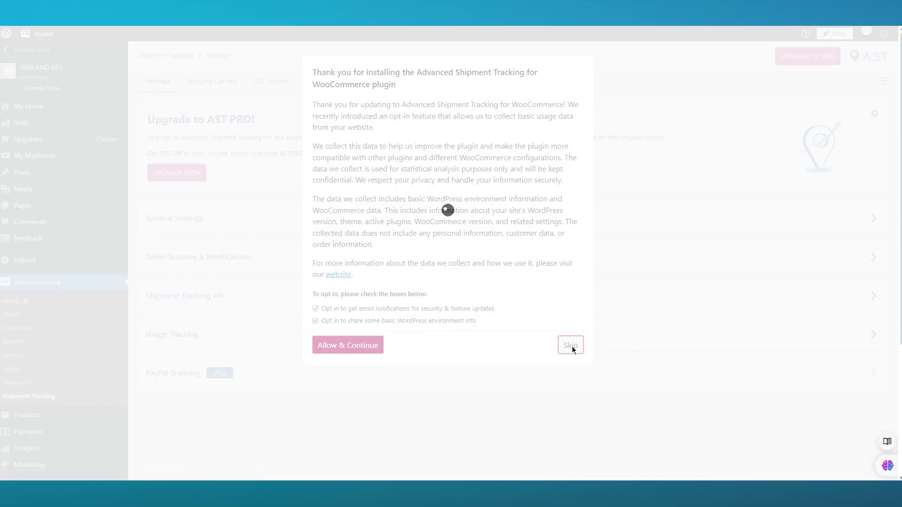
pyautogui.click(570, 346)
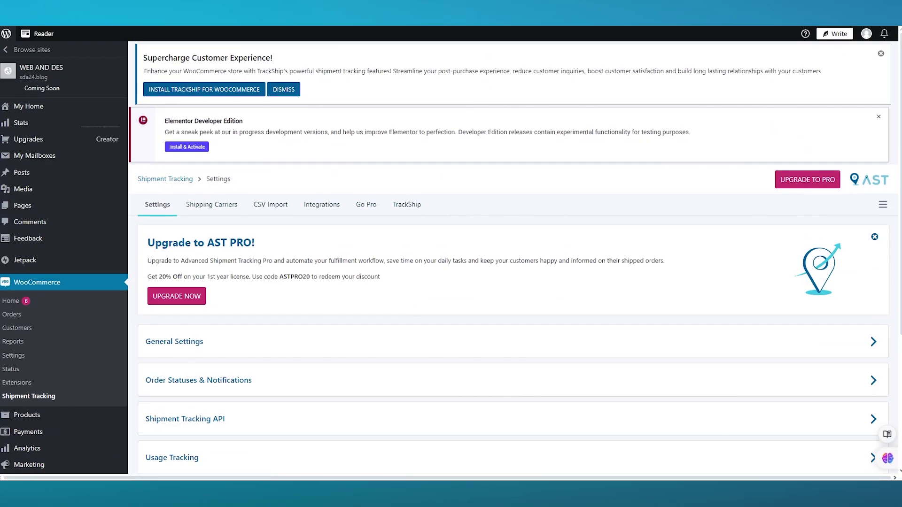
# Expand the General Settings of Shipment Tracking and examine the available Order Emails Display options.
pyautogui.scroll(-2, 644, 278)
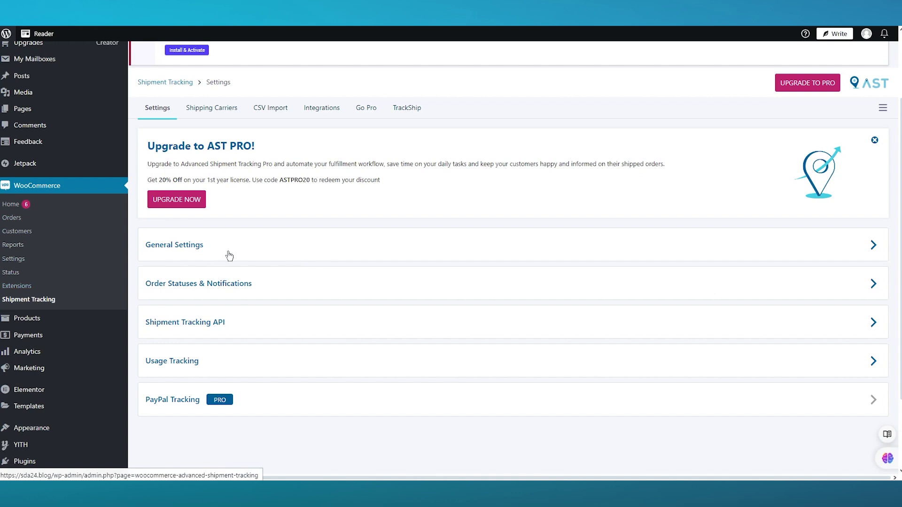
pyautogui.click(318, 253)
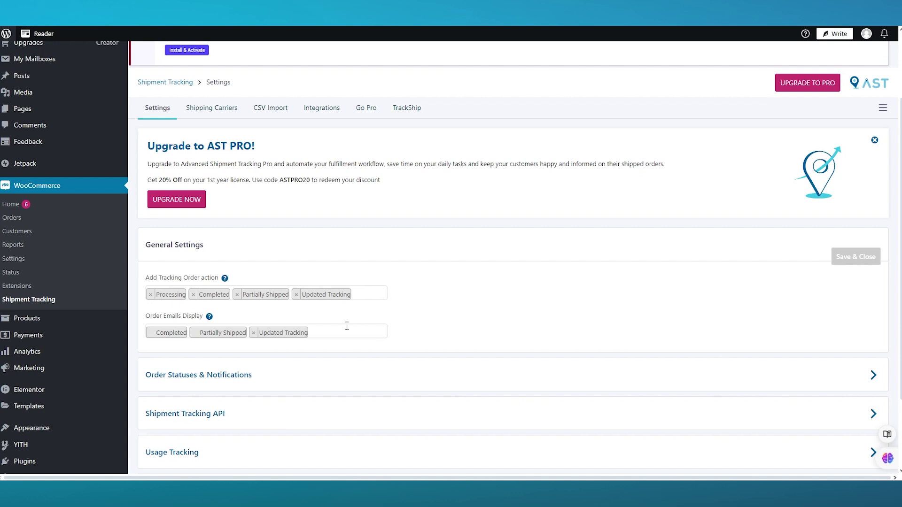
pyautogui.click(331, 335)
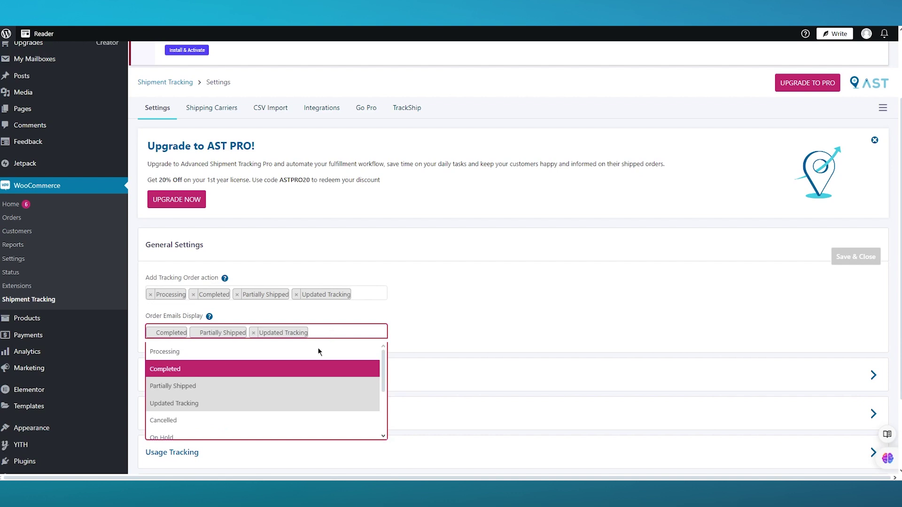
pyautogui.scroll(-3, 288, 377)
pyautogui.scroll(1, 252, 389)
pyautogui.scroll(-1, 254, 388)
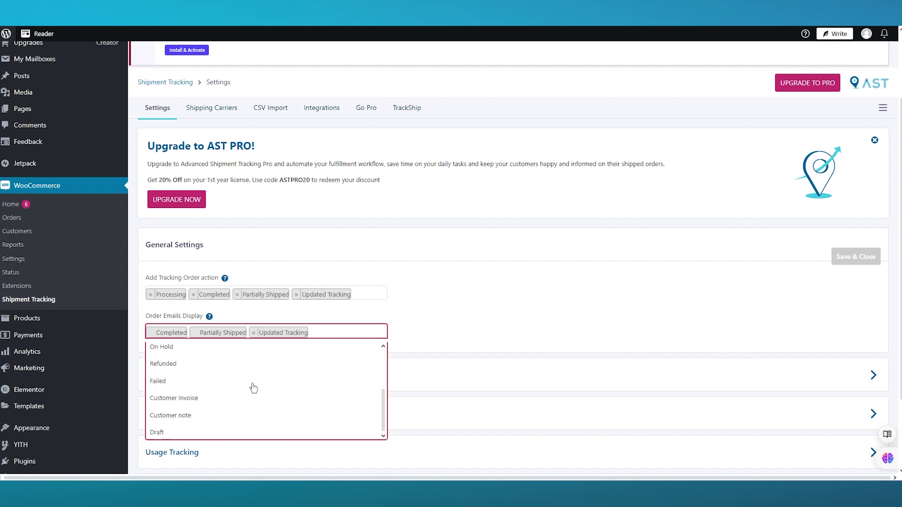
pyautogui.click(652, 295)
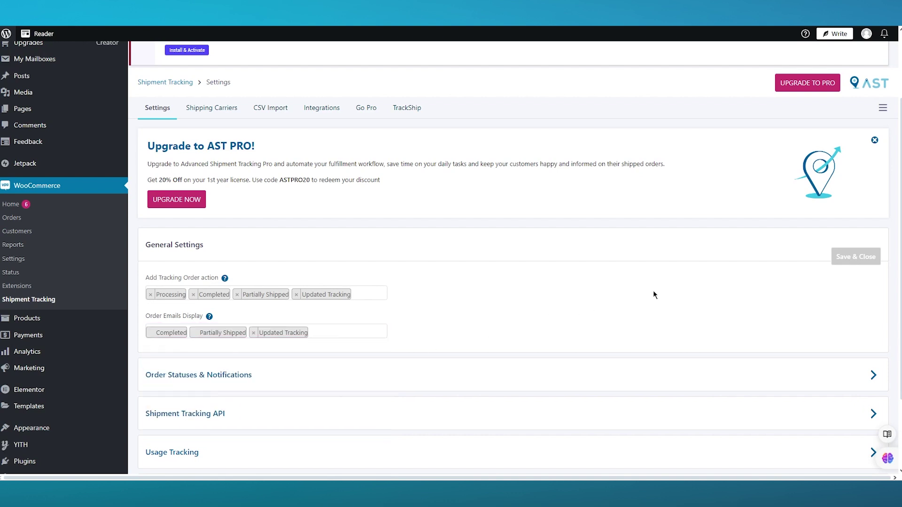
pyautogui.click(337, 334)
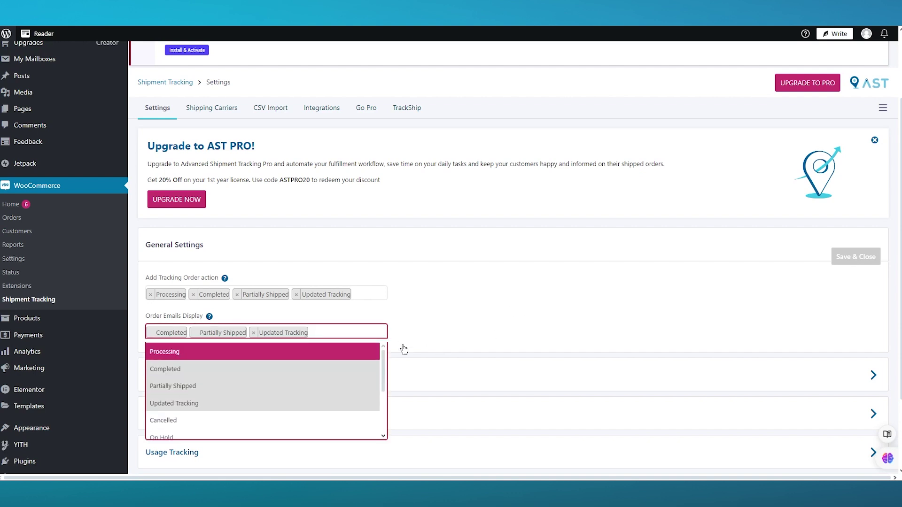
pyautogui.click(568, 272)
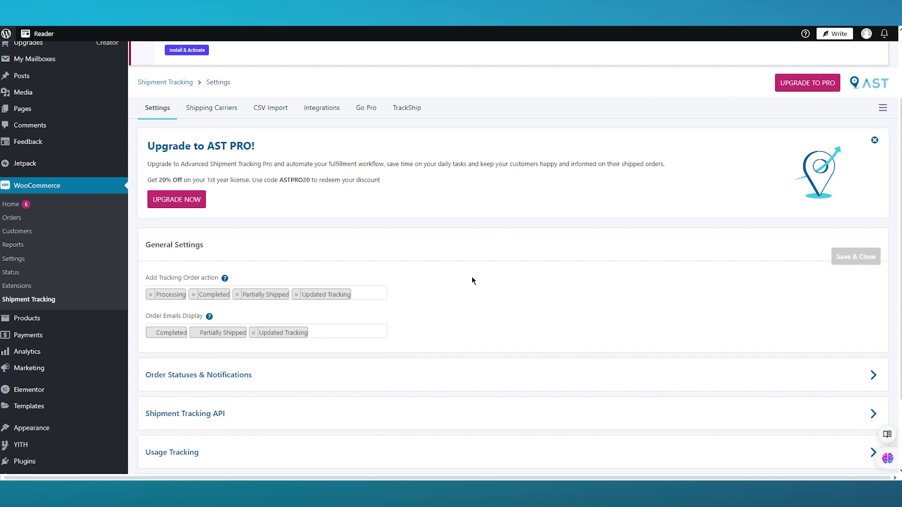
# Look over the Order Statuses & Notifications settings, set the Shipment Tracking API date format to DD/MM/YYYY and save it.
pyautogui.scroll(-3, 471, 280)
pyautogui.click(357, 288)
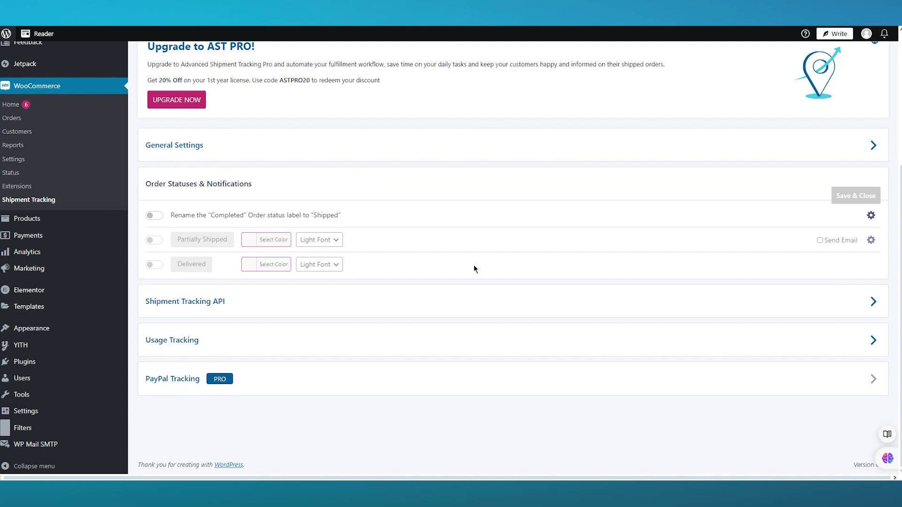
pyautogui.click(434, 305)
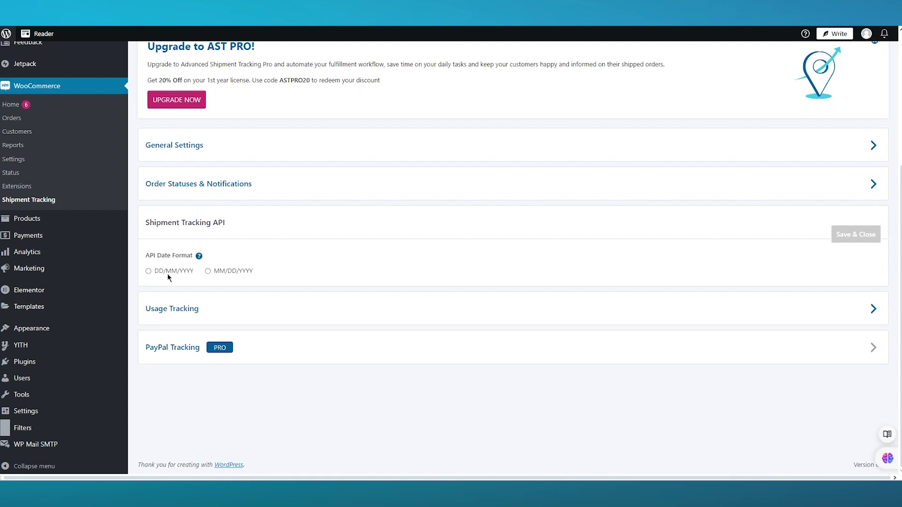
pyautogui.click(193, 271)
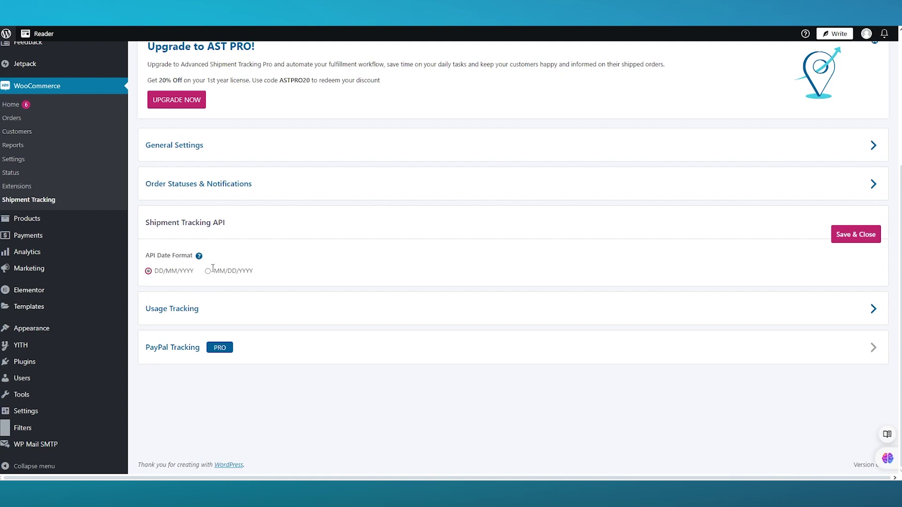
pyautogui.click(864, 233)
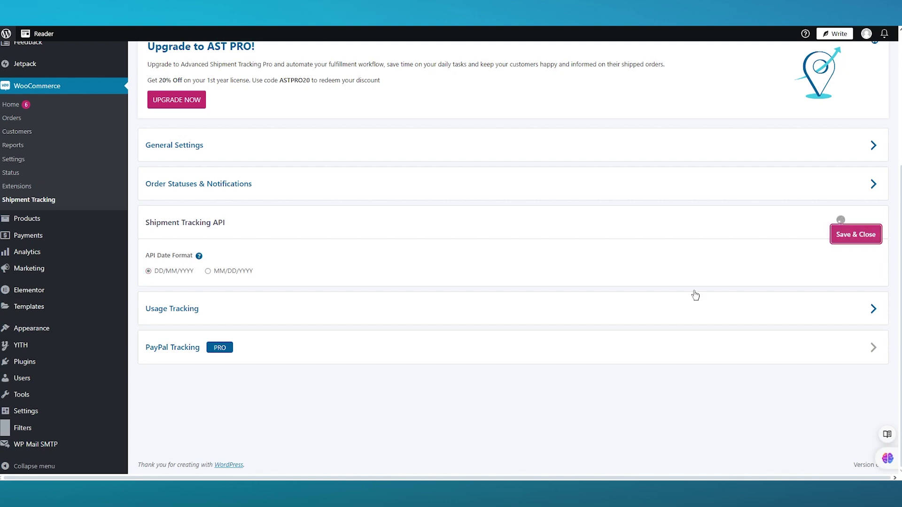
# Expand the Usage Tracking settings and review the opt-in options.
pyautogui.click(348, 269)
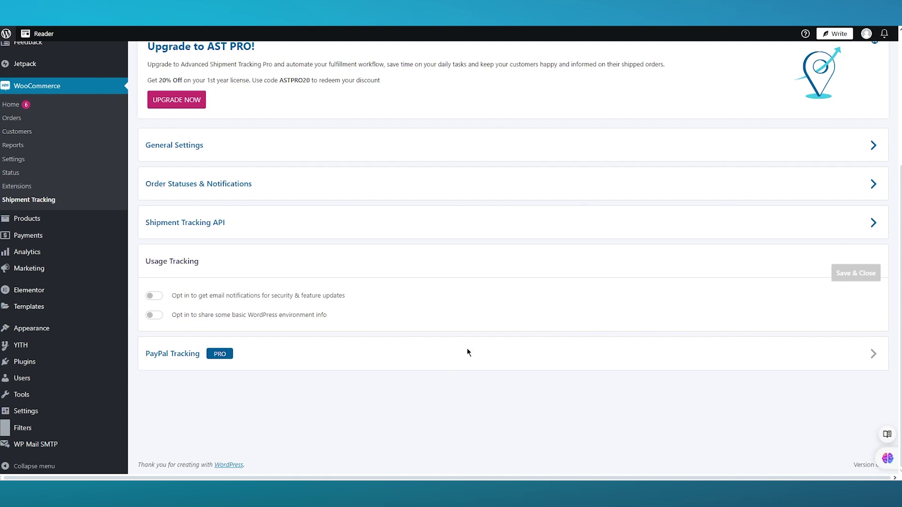
pyautogui.scroll(4, 589, 320)
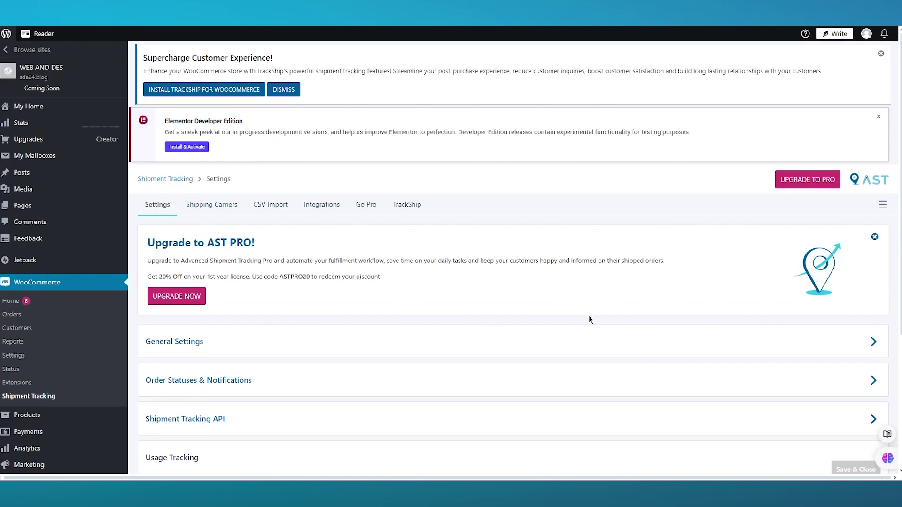
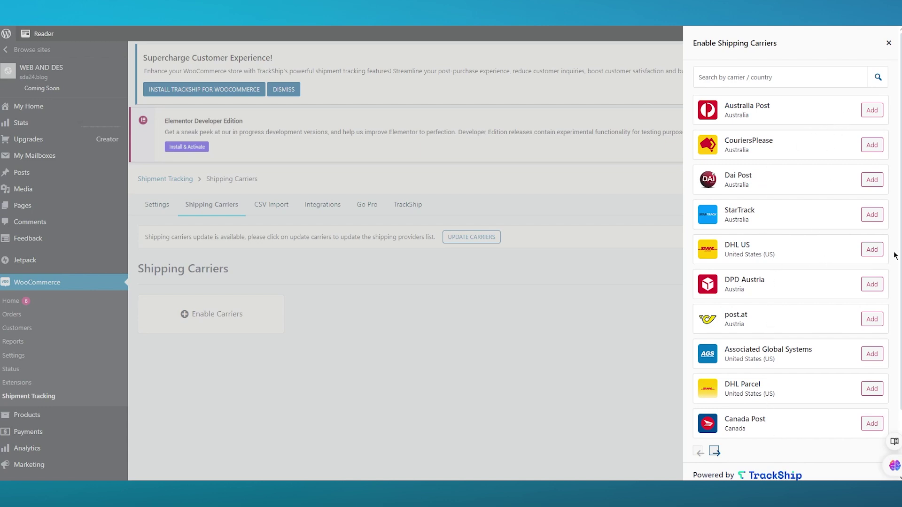
# Enable DHL US as a shipping carrier and go to the following page of available carriers.
pyautogui.click(872, 250)
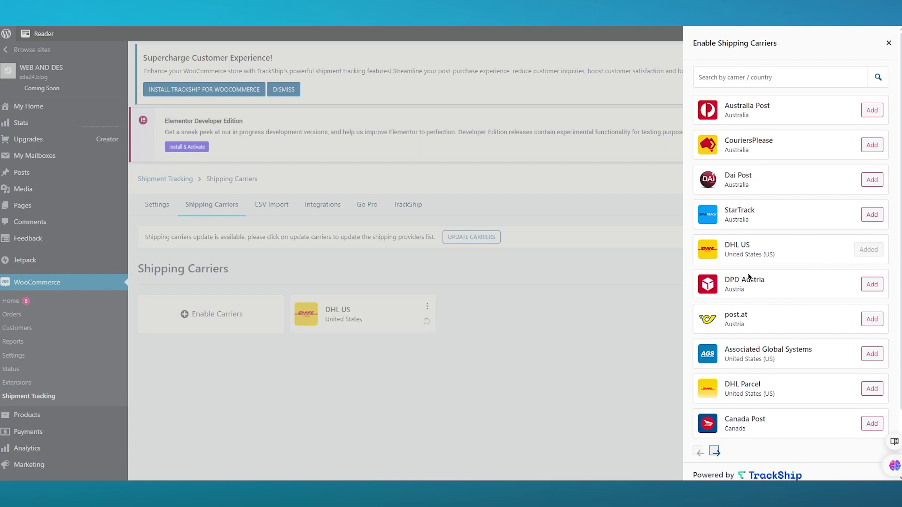
pyautogui.scroll(-3, 759, 325)
pyautogui.click(714, 373)
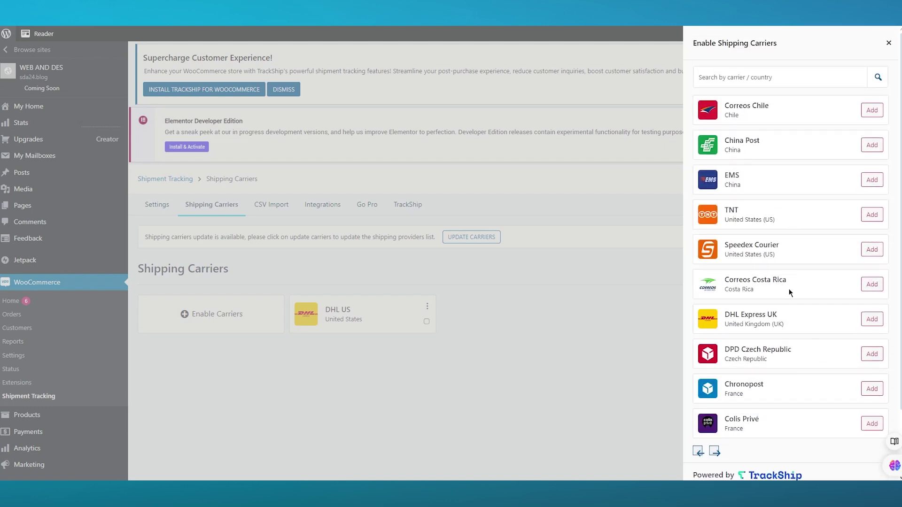
# Search the shipping carriers for "tcs", add TCS express from Pakistan and close the carrier selection.
pyautogui.click(743, 81)
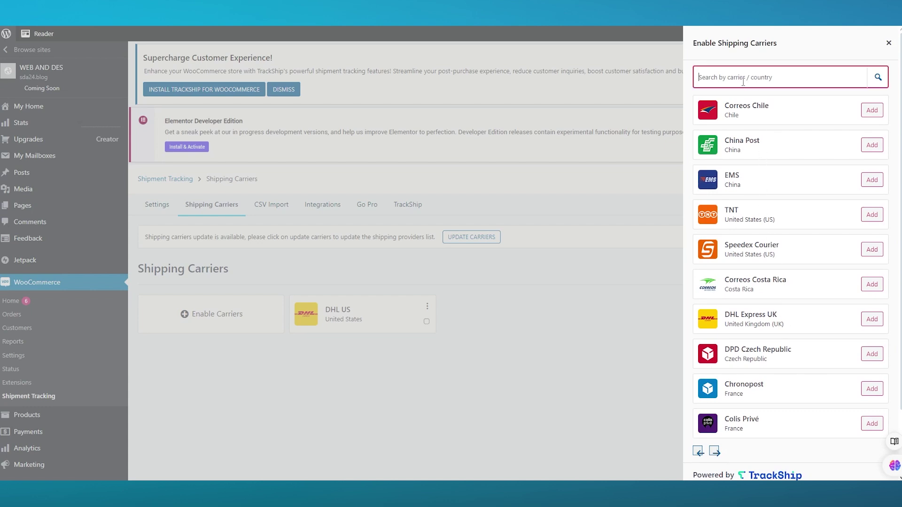
pyautogui.write('tcs')
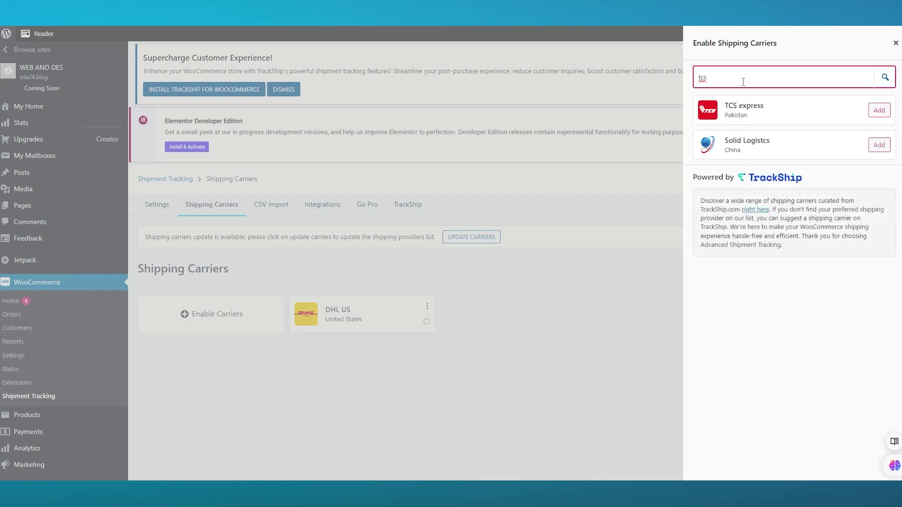
pyautogui.click(879, 110)
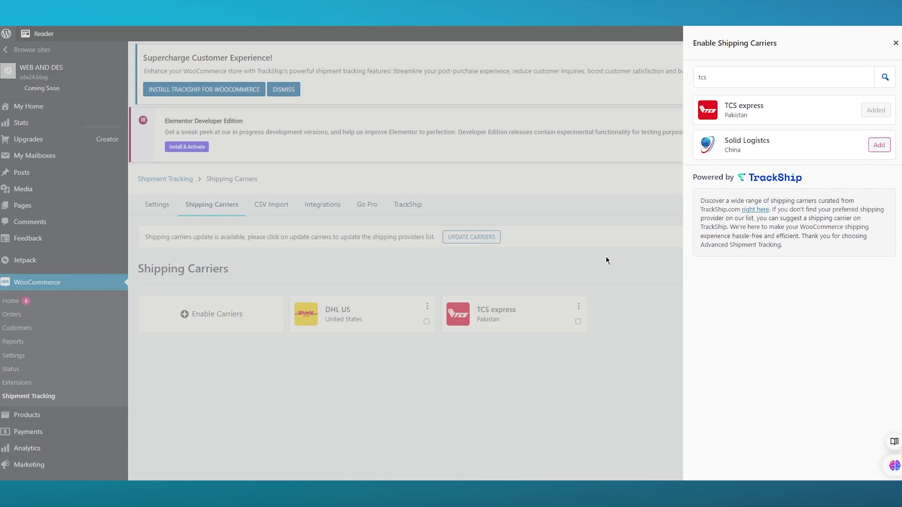
pyautogui.click(896, 43)
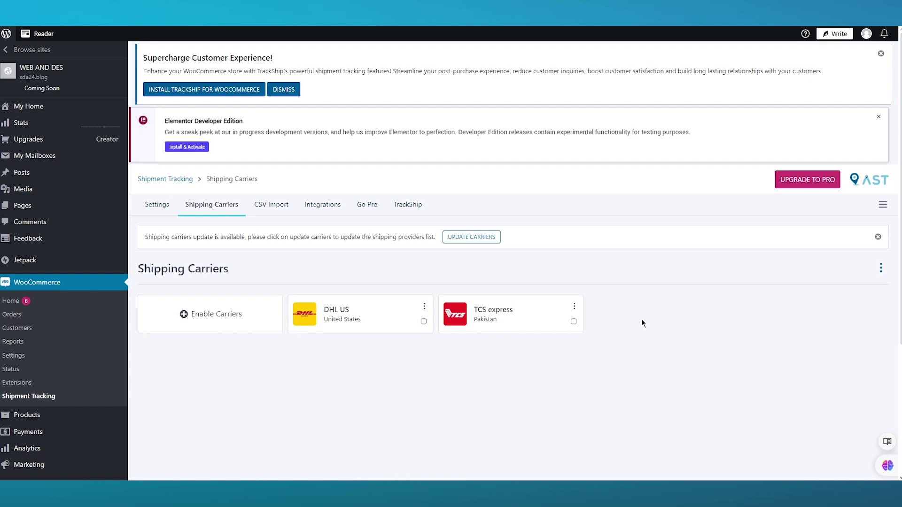
pyautogui.tripleClick(359, 320)
pyautogui.click(342, 363)
pyautogui.tripleClick(491, 319)
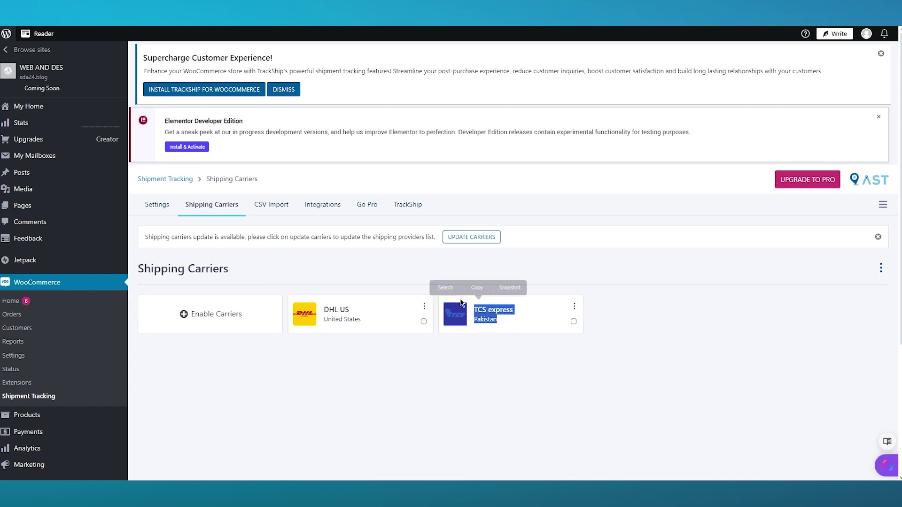
pyautogui.click(668, 282)
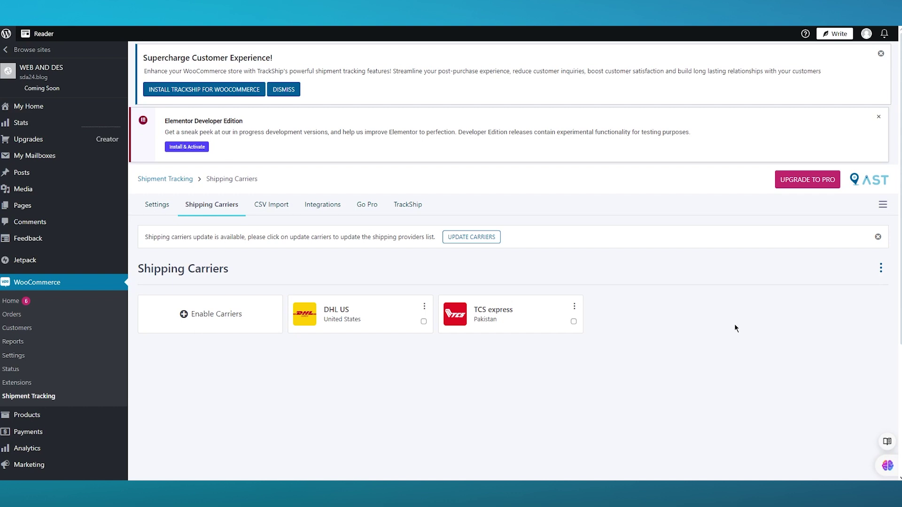
# View the CSV Import options for tracking data and look through the full list of available Integrations.
pyautogui.click(270, 206)
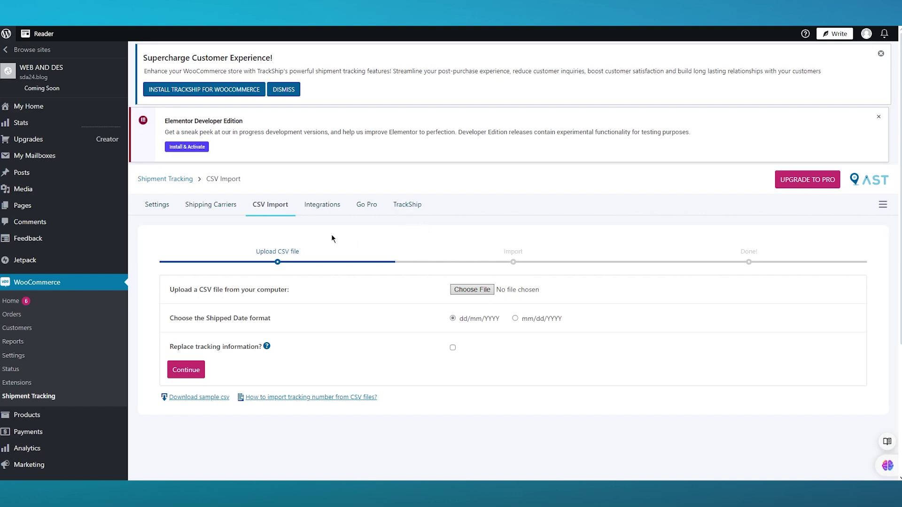
pyautogui.click(323, 207)
pyautogui.scroll(-5, 294, 228)
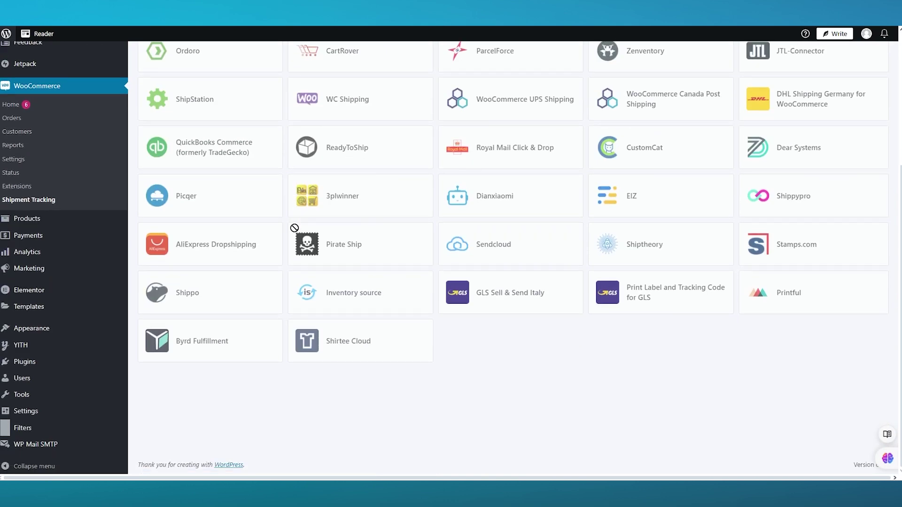
pyautogui.scroll(5, 460, 338)
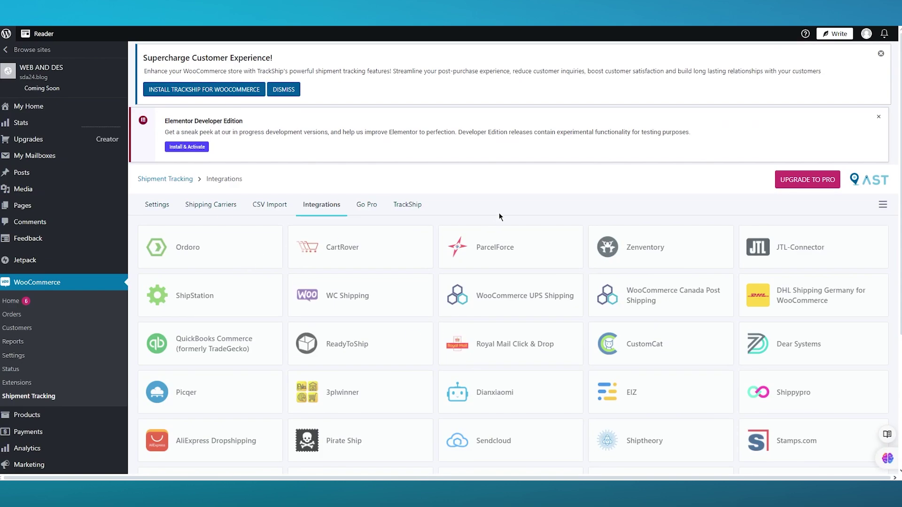
pyautogui.scroll(-2, 499, 215)
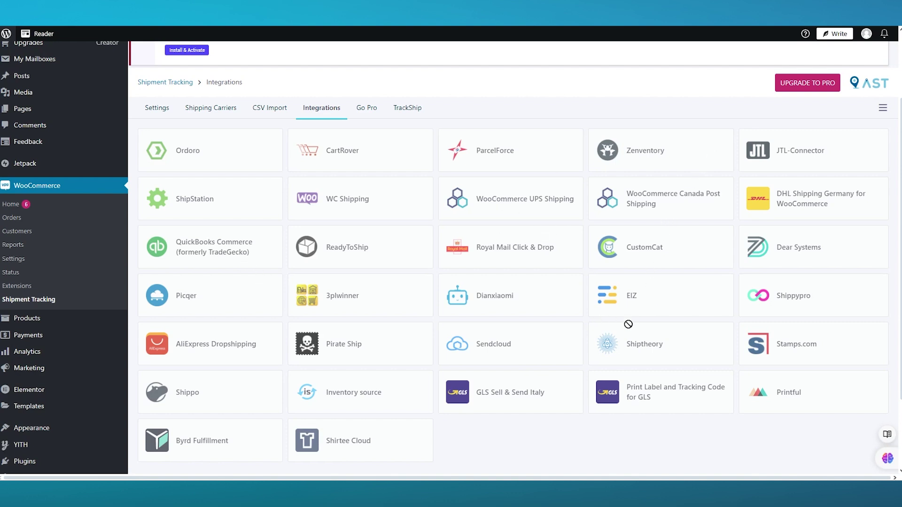
pyautogui.scroll(2, 628, 325)
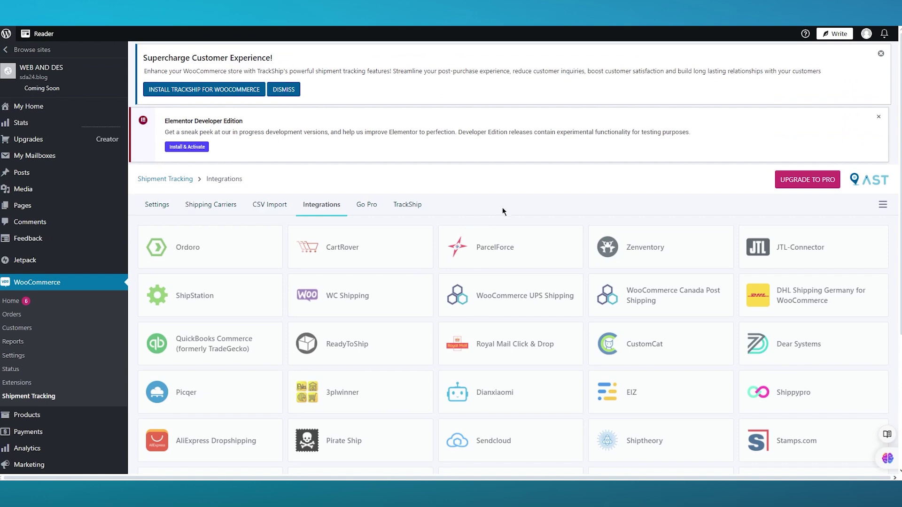
pyautogui.scroll(-4, 508, 208)
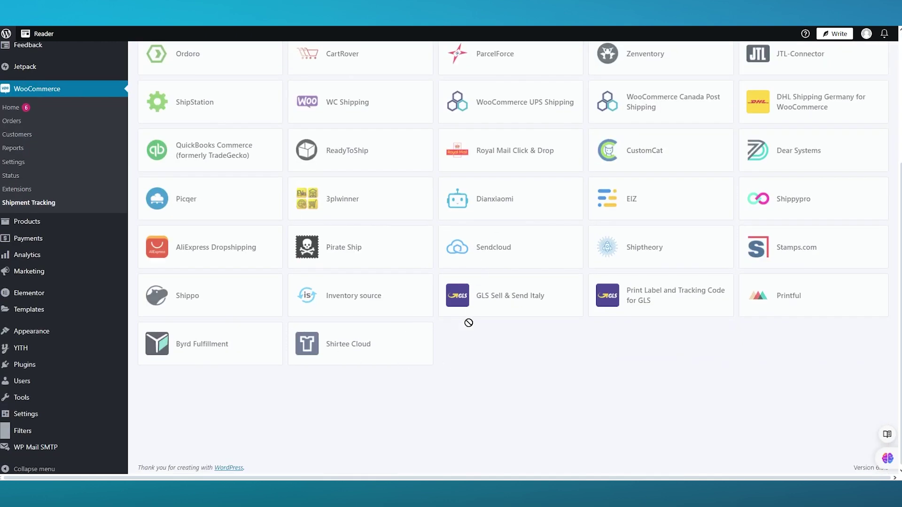
pyautogui.scroll(4, 467, 322)
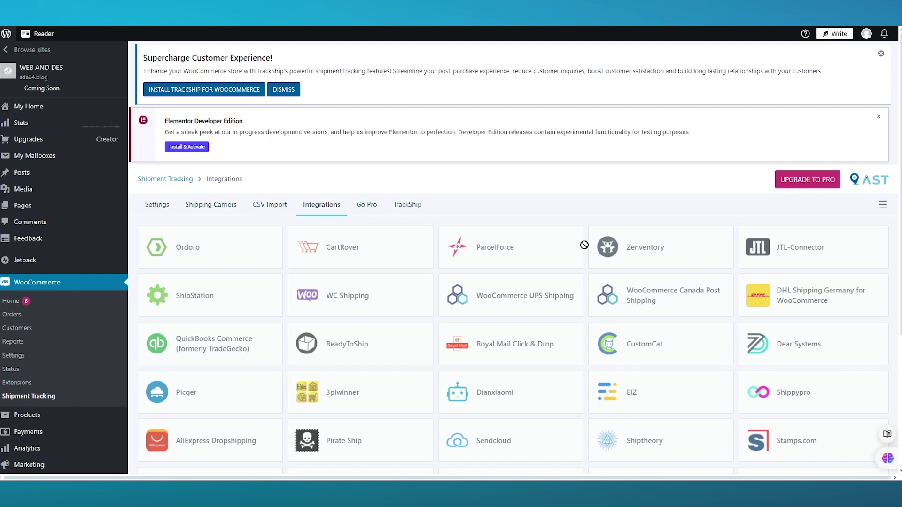
# Open the TrackShip page of Shipment Tracking and review its post-shipping features.
pyautogui.click(405, 206)
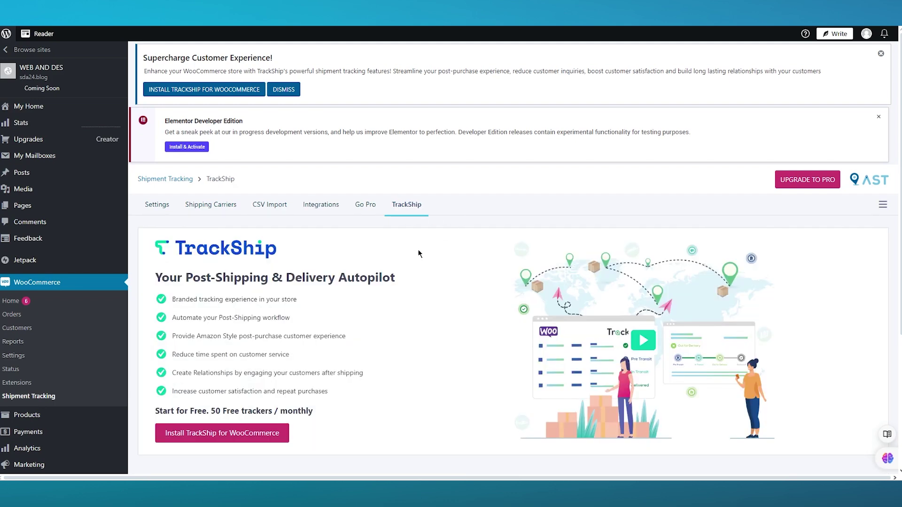
pyautogui.scroll(-2, 418, 253)
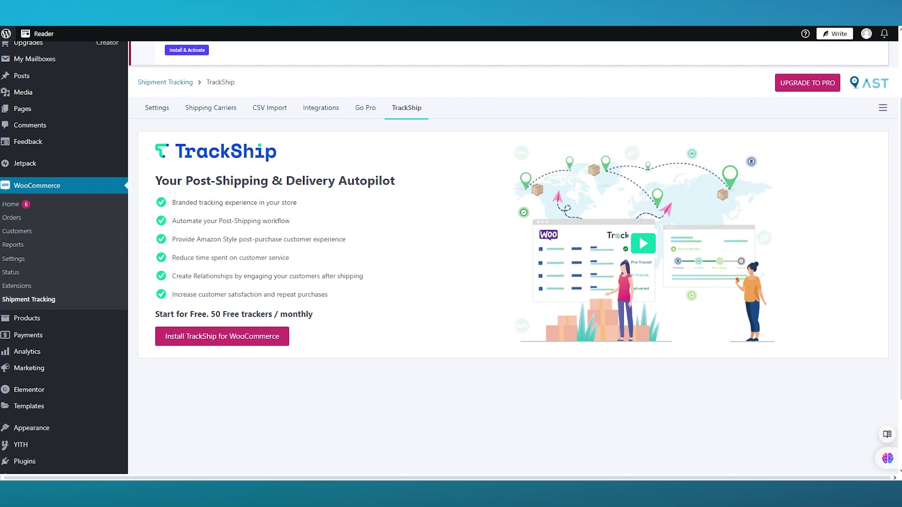
# Dismiss the TrackShip promotion on the WooCommerce Orders page and start adding a new order.
pyautogui.click(11, 218)
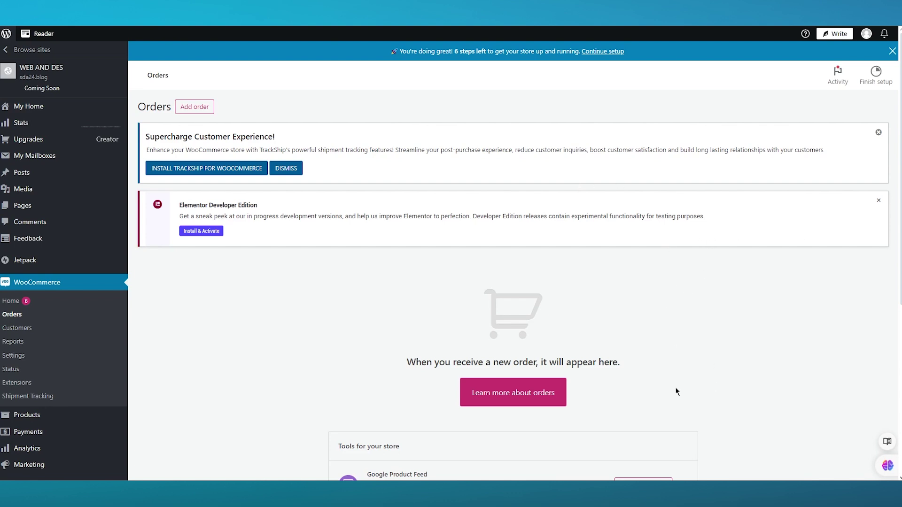
pyautogui.scroll(-6, 681, 335)
pyautogui.click(687, 326)
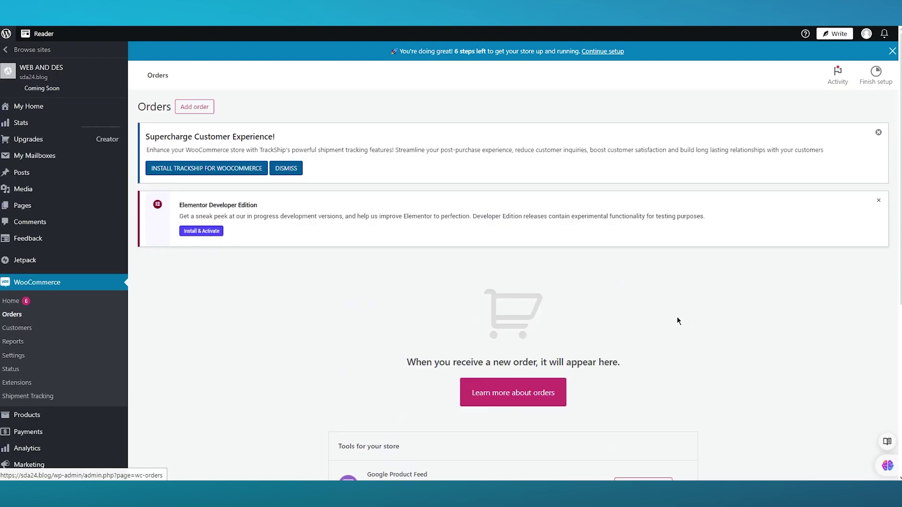
pyautogui.click(877, 136)
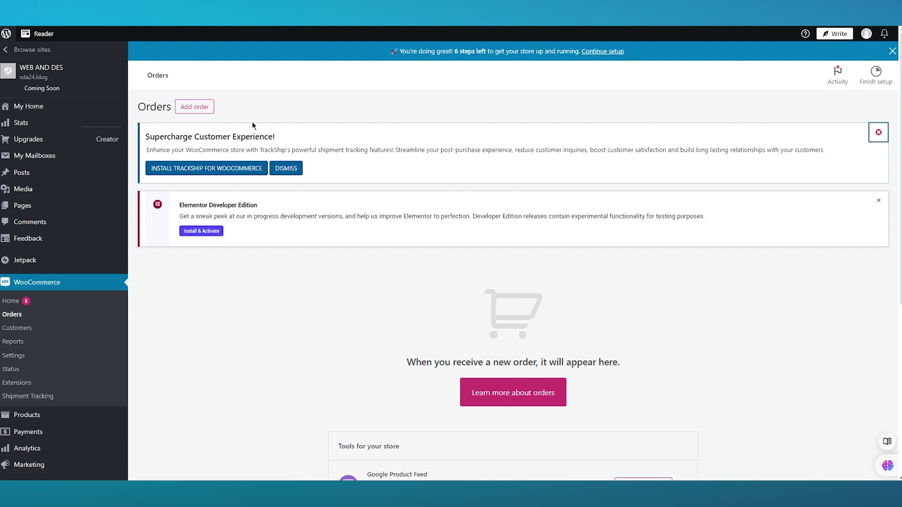
pyautogui.click(191, 89)
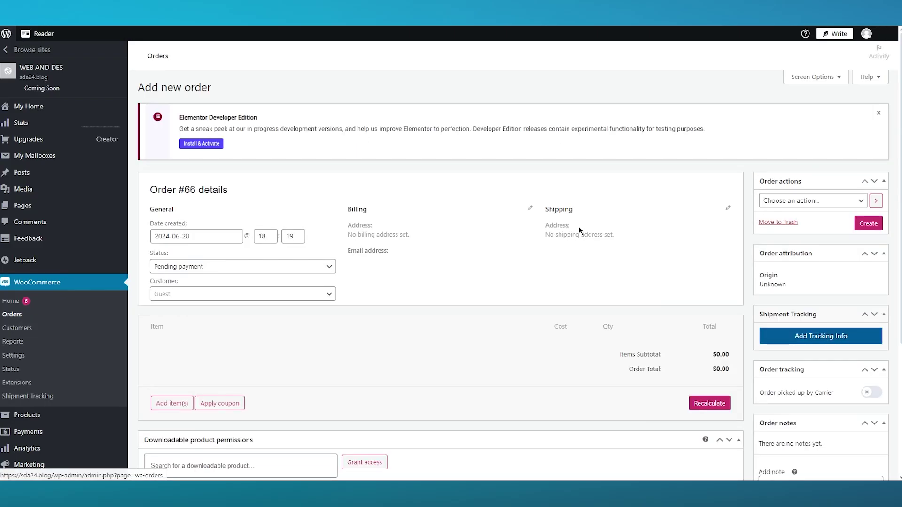
# Open the new order's tracking info form and enter 7897987 as the tracking number.
pyautogui.scroll(-2, 801, 276)
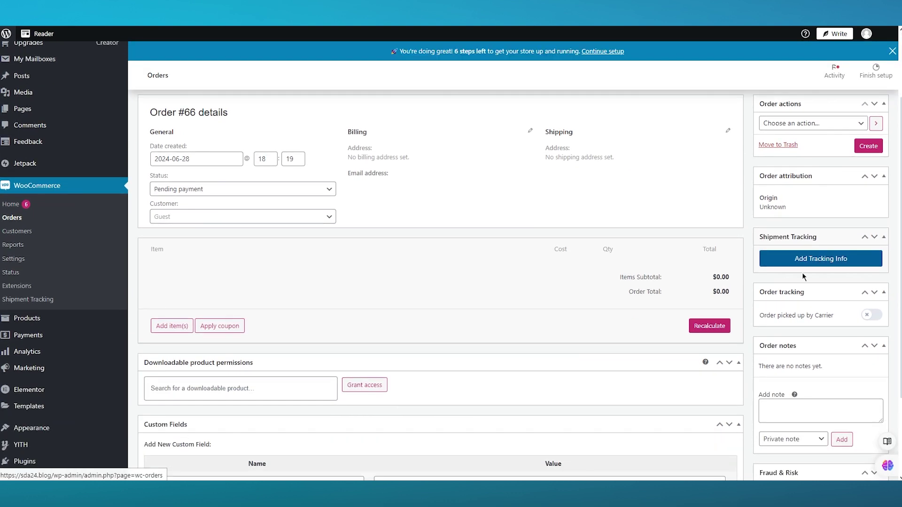
pyautogui.click(800, 259)
pyautogui.click(723, 75)
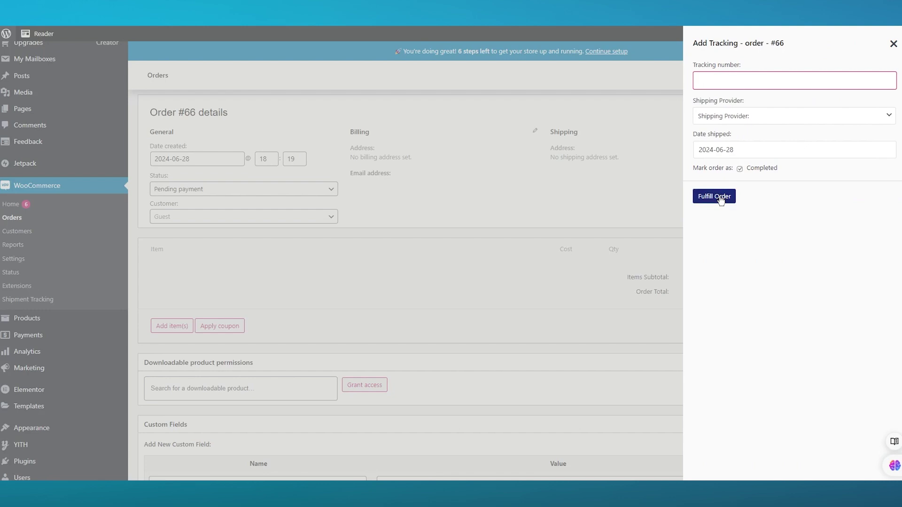
pyautogui.write('hjkljkl')
pyautogui.press('BackSpace')
pyautogui.press('BackSpace')
pyautogui.press('BackSpace')
pyautogui.press('BackSpace')
pyautogui.press('BackSpace')
pyautogui.press('BackSpace')
pyautogui.press('BackSpace')
pyautogui.write('7897987')
pyautogui.press('Tab')
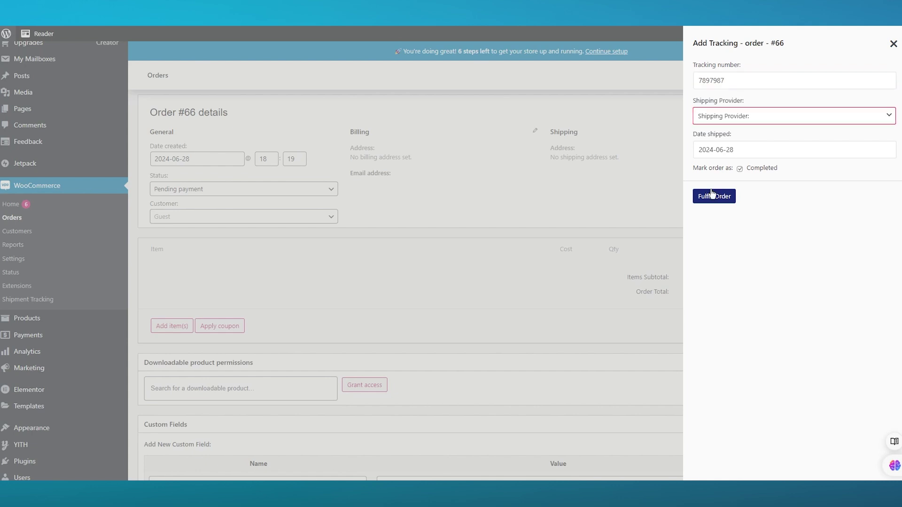
# Choose TCS express as the shipping provider and fulfill the order marked as Completed.
pyautogui.click(762, 117)
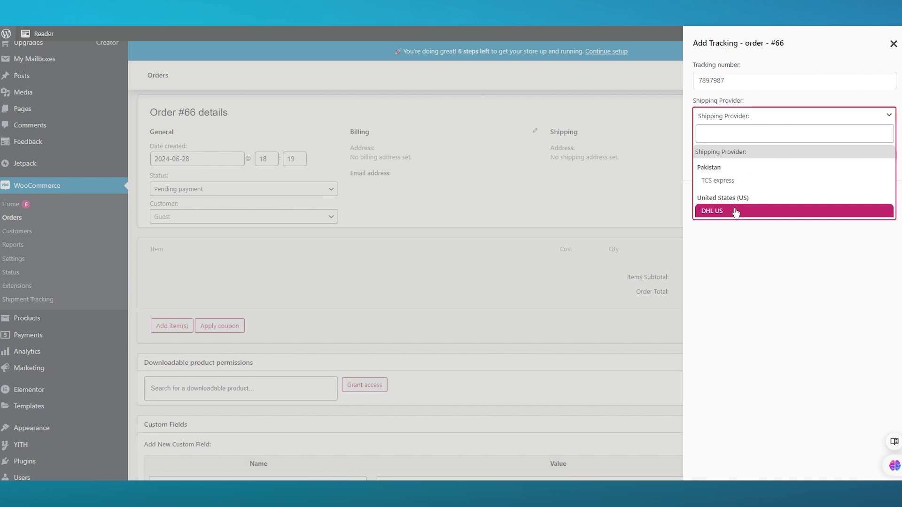
pyautogui.click(737, 182)
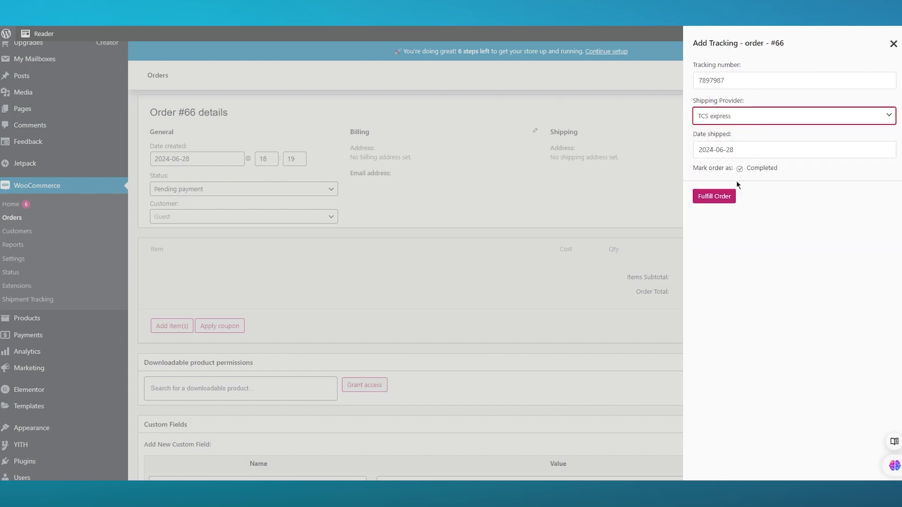
pyautogui.click(714, 200)
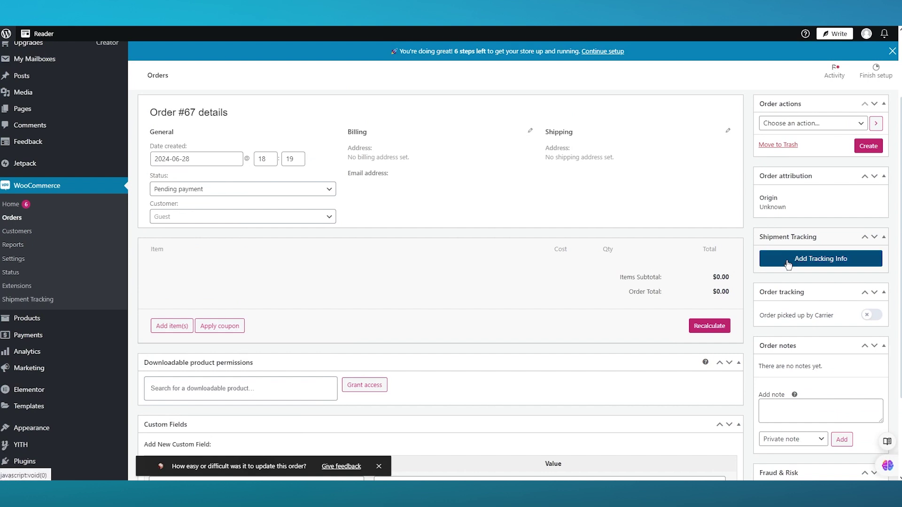
pyautogui.scroll(-2, 793, 264)
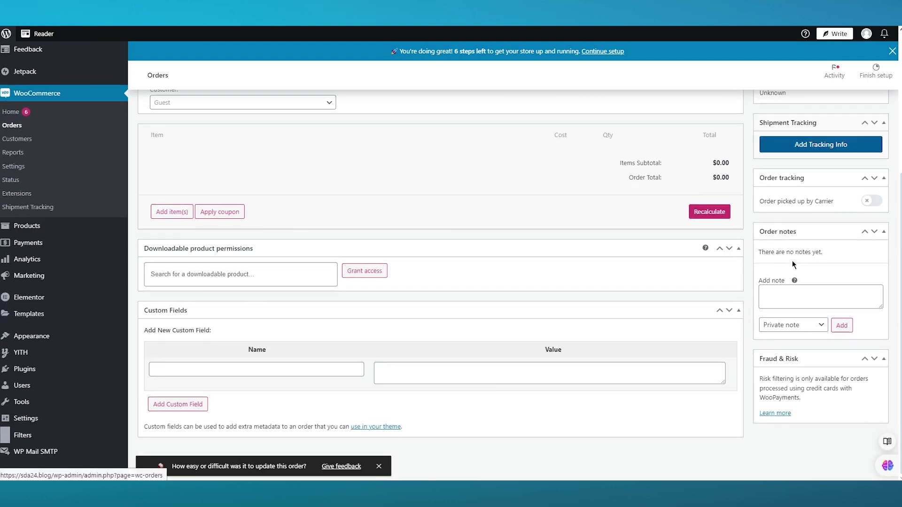
# Return to the Orders list, open the completed order's TCS express tracking link and activate the tracking number field on the carrier's website.
pyautogui.scroll(4, 558, 286)
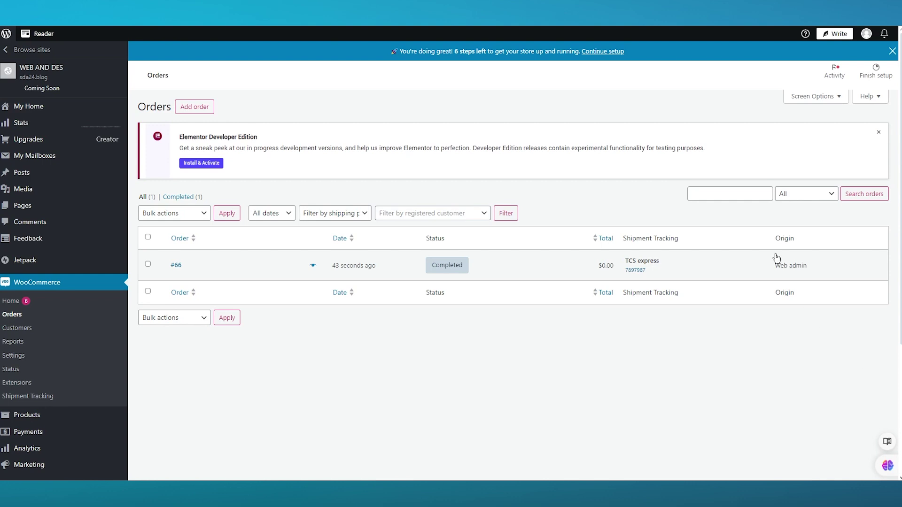
pyautogui.rightClick(636, 276)
pyautogui.press('Escape')
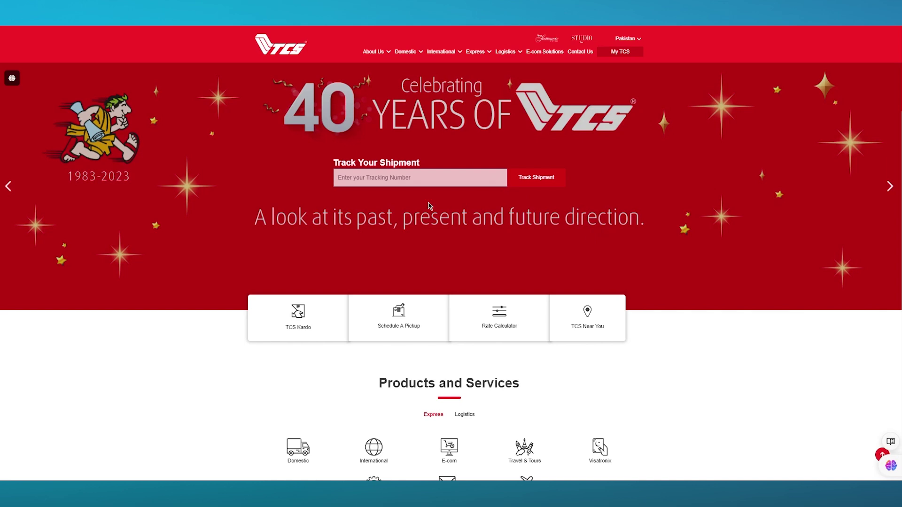
pyautogui.click(384, 180)
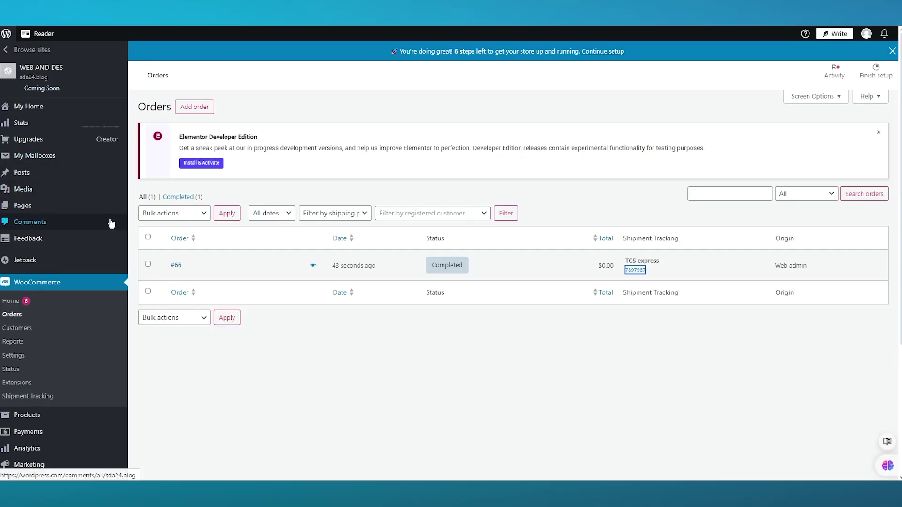
# Return to the WooCommerce Shipment Tracking settings and view the Shipping Carriers page.
pyautogui.scroll(-4, 108, 224)
pyautogui.moveTo(60, 376)
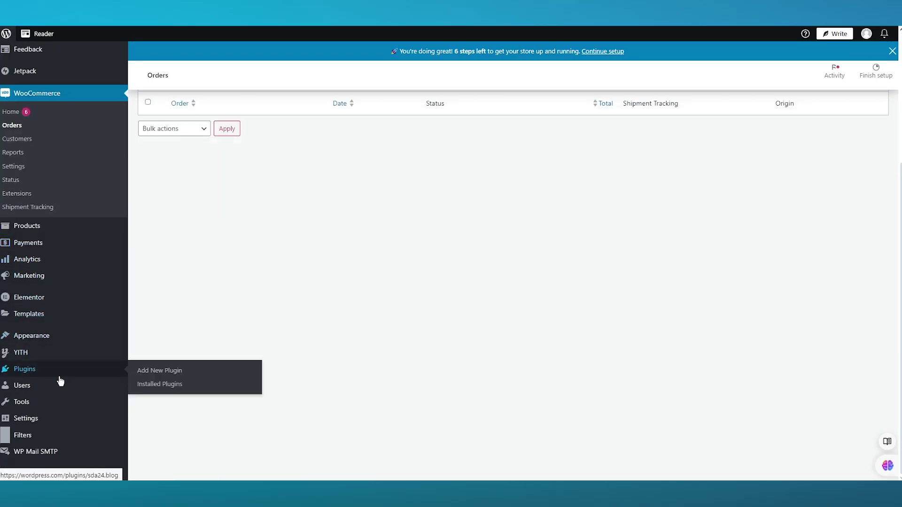
pyautogui.scroll(4, 61, 346)
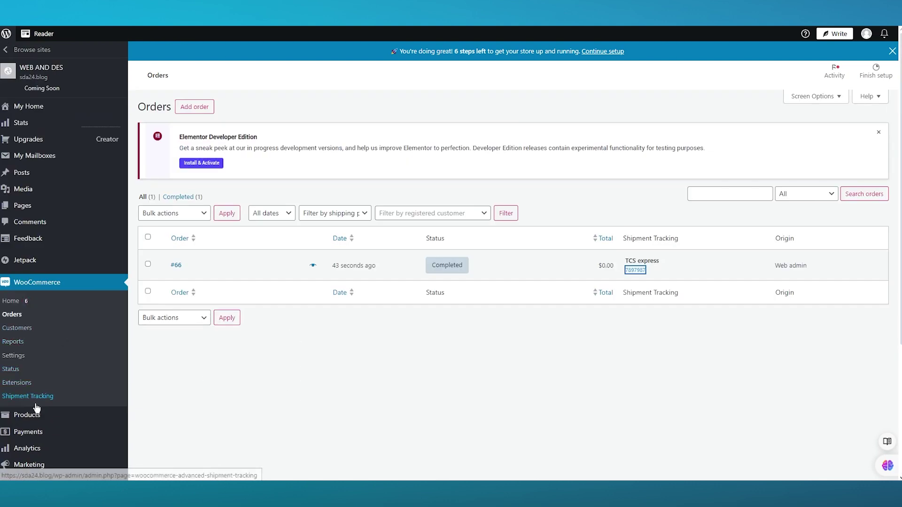
pyautogui.click(52, 397)
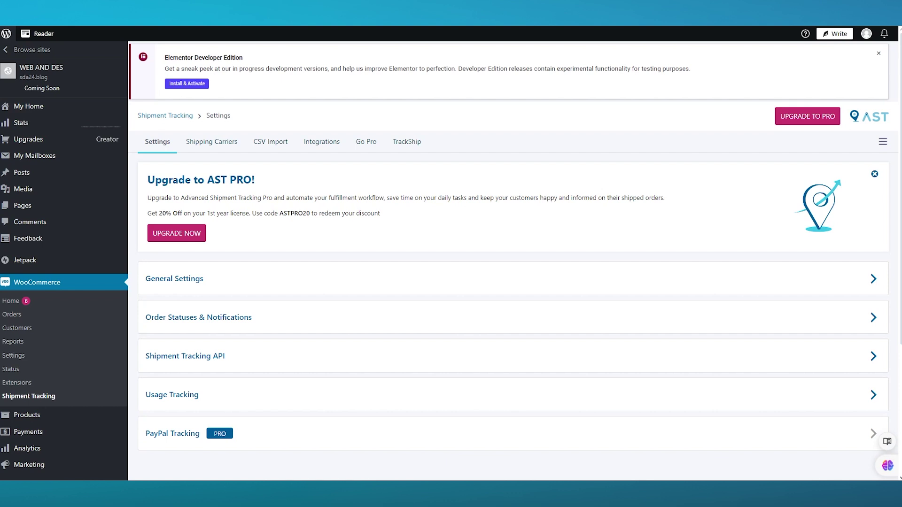
pyautogui.click(228, 144)
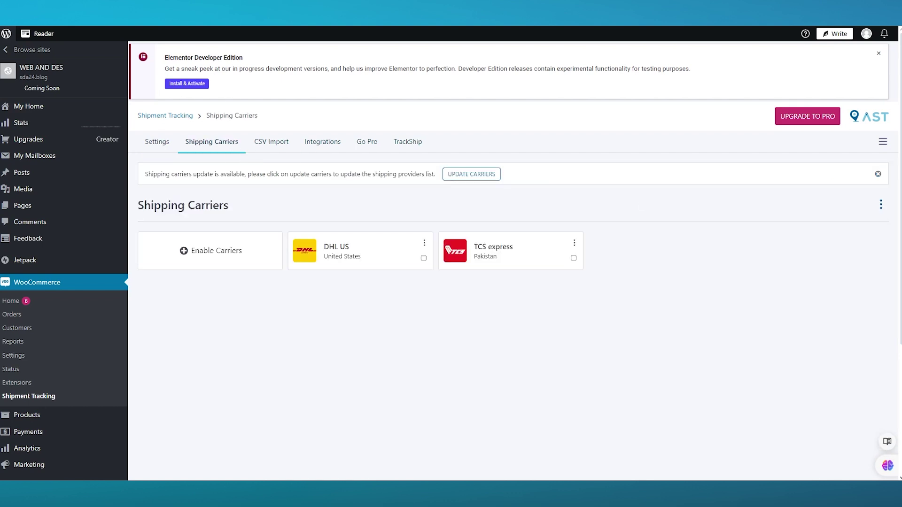